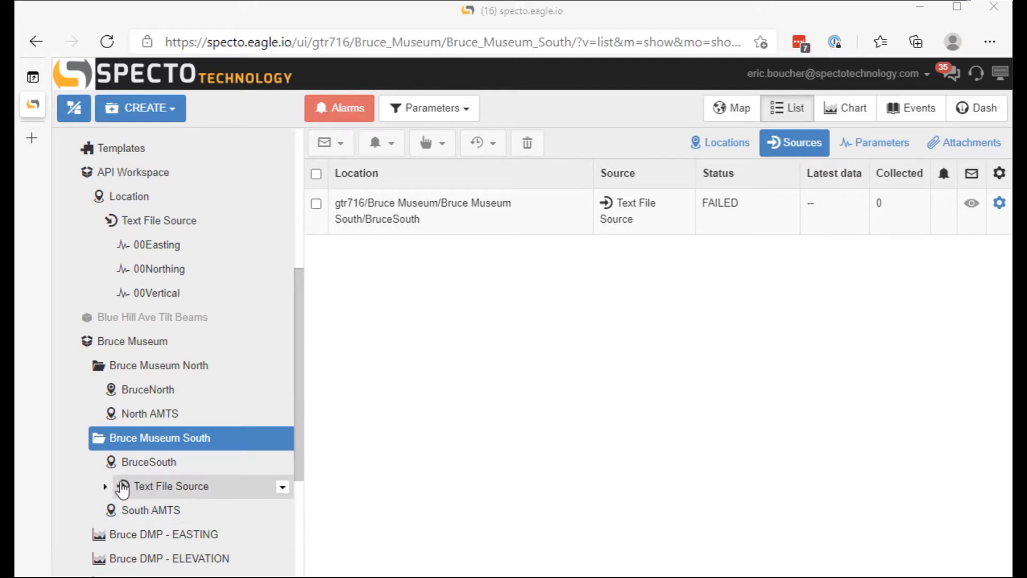
List the parameters of the Text File Source under the BruceSouth location.
{"action": "left_click", "coordinate": [105, 488]}
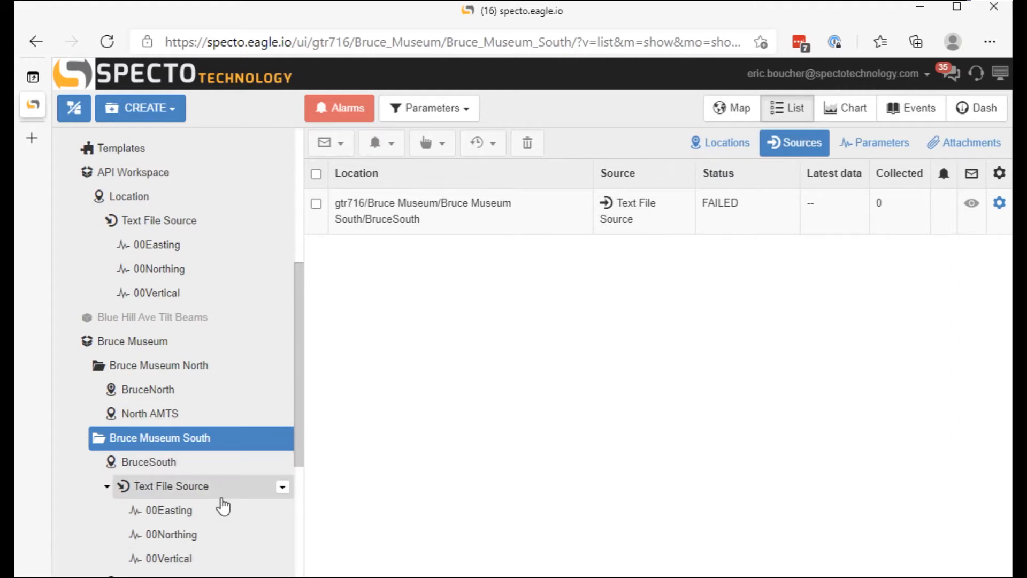
{"action": "left_click", "coordinate": [165, 490]}
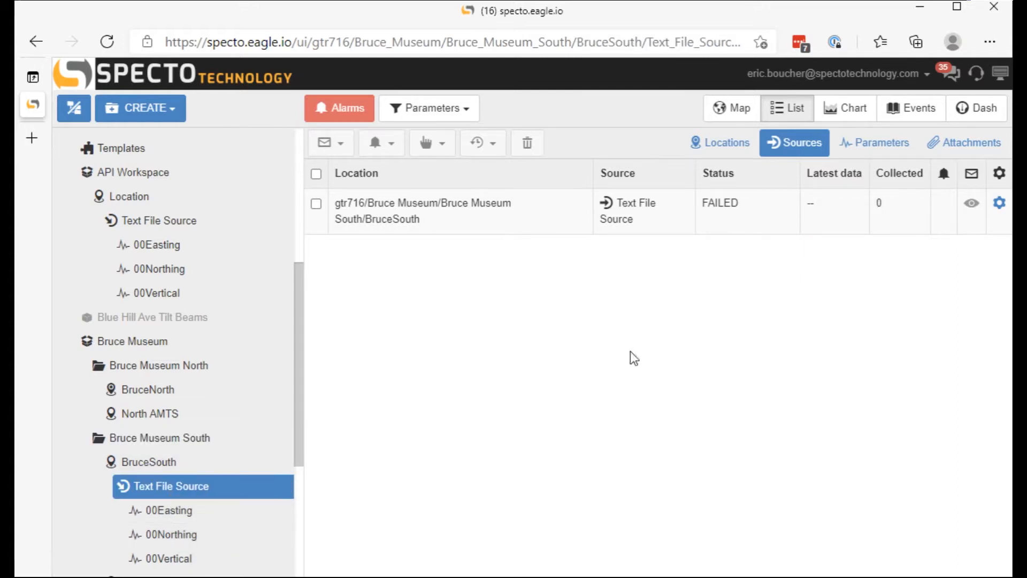
{"action": "left_click", "coordinate": [892, 147]}
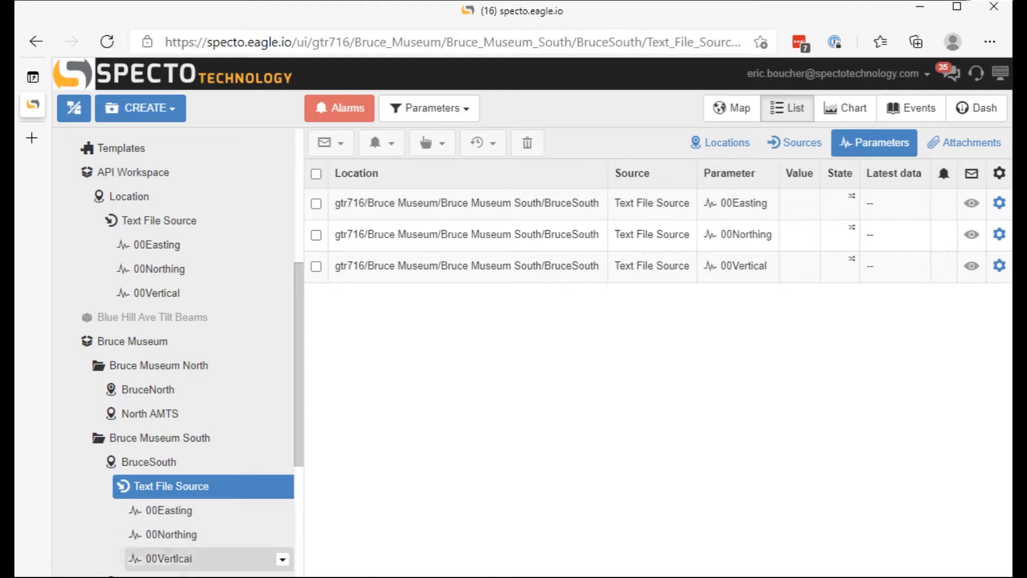
Review the general, alarm state and chart settings of BruceSouth's 00Easting parameter.
{"action": "left_click", "coordinate": [999, 203]}
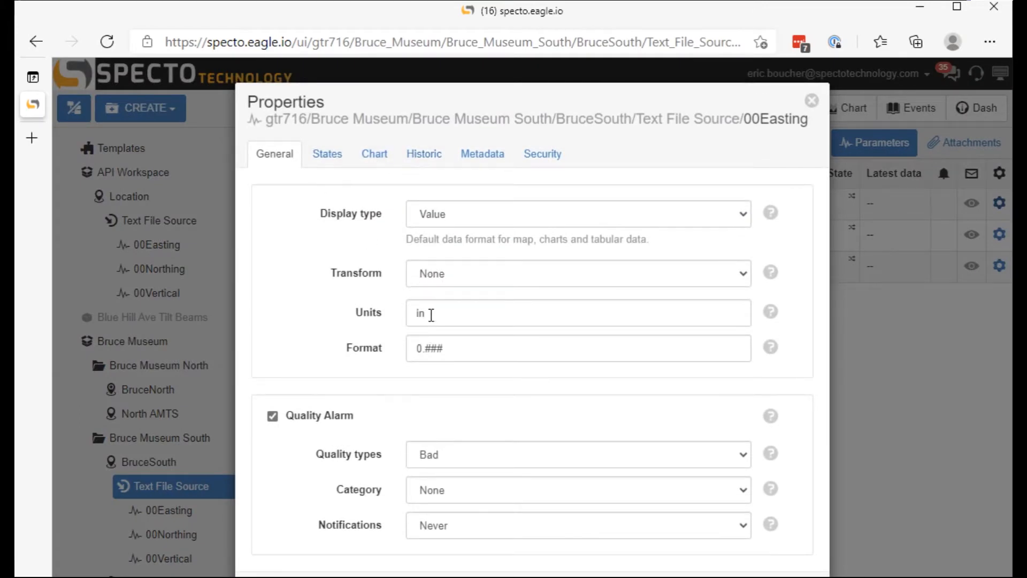
{"action": "left_click", "coordinate": [328, 155]}
{"action": "scroll", "coordinate": [390, 394], "scroll_direction": "down", "scroll_amount": 3}
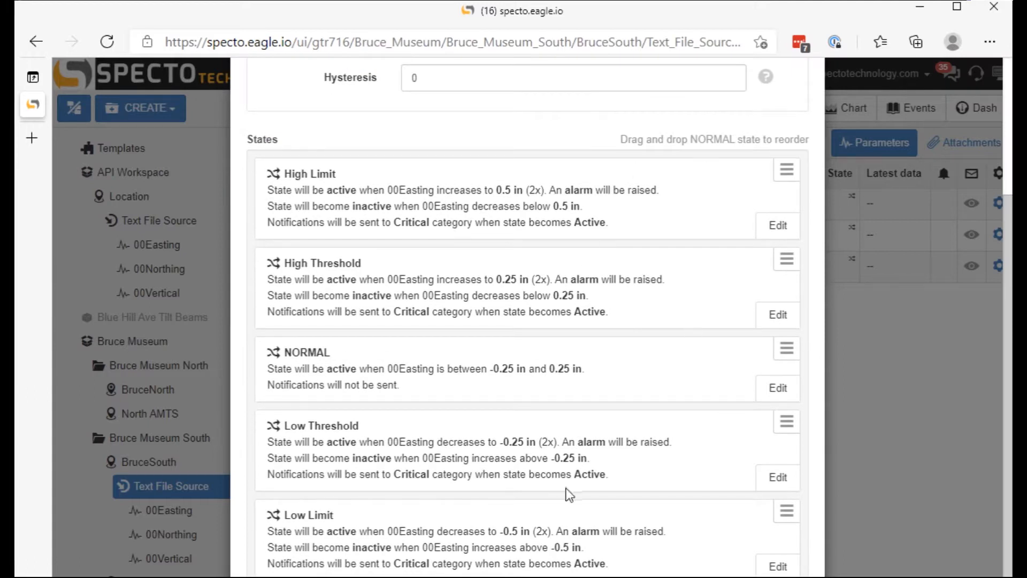
{"action": "scroll", "coordinate": [480, 454], "scroll_direction": "up", "scroll_amount": 3}
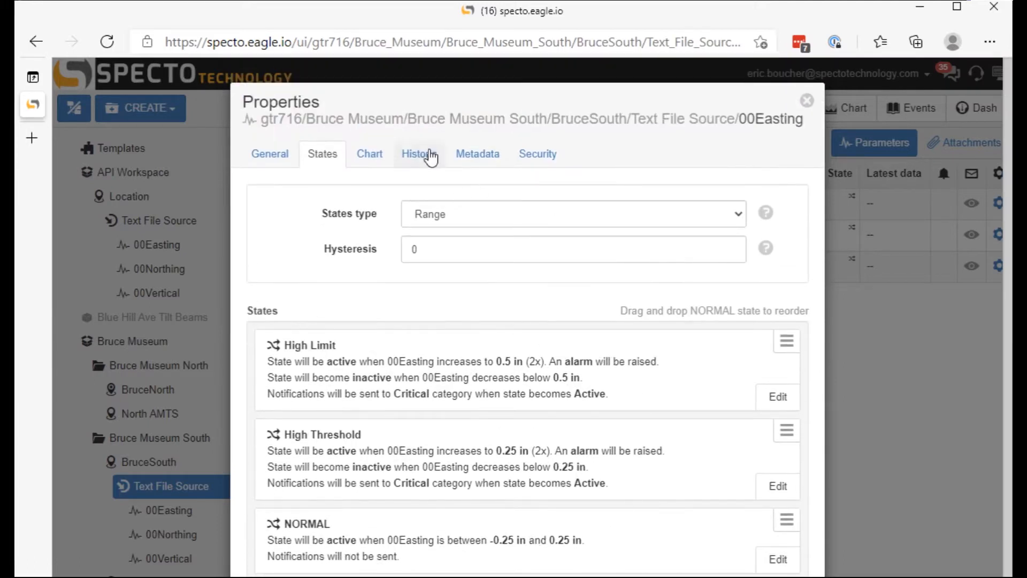
{"action": "left_click", "coordinate": [375, 154]}
{"action": "left_click", "coordinate": [275, 475]}
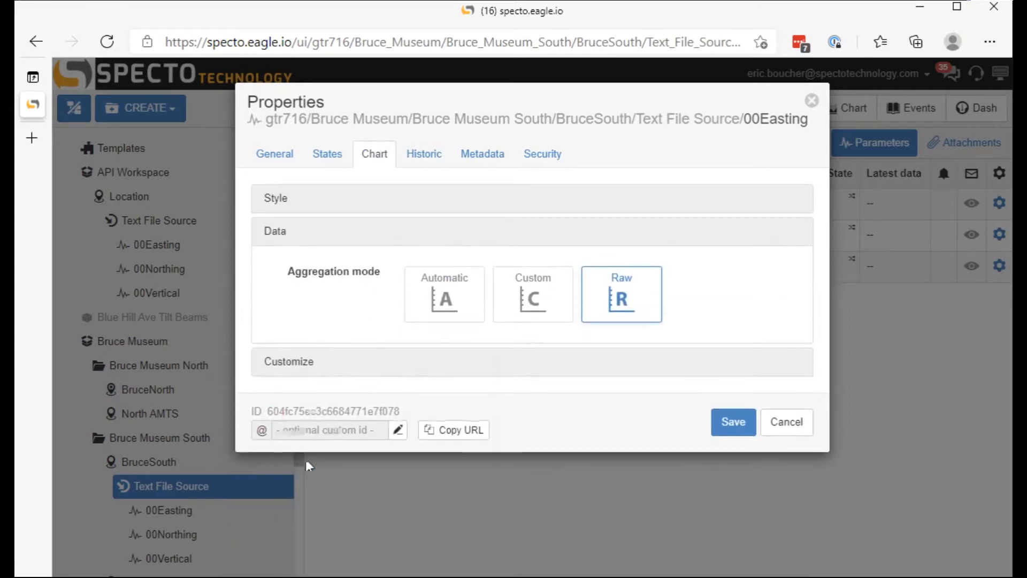
{"action": "left_click", "coordinate": [284, 364]}
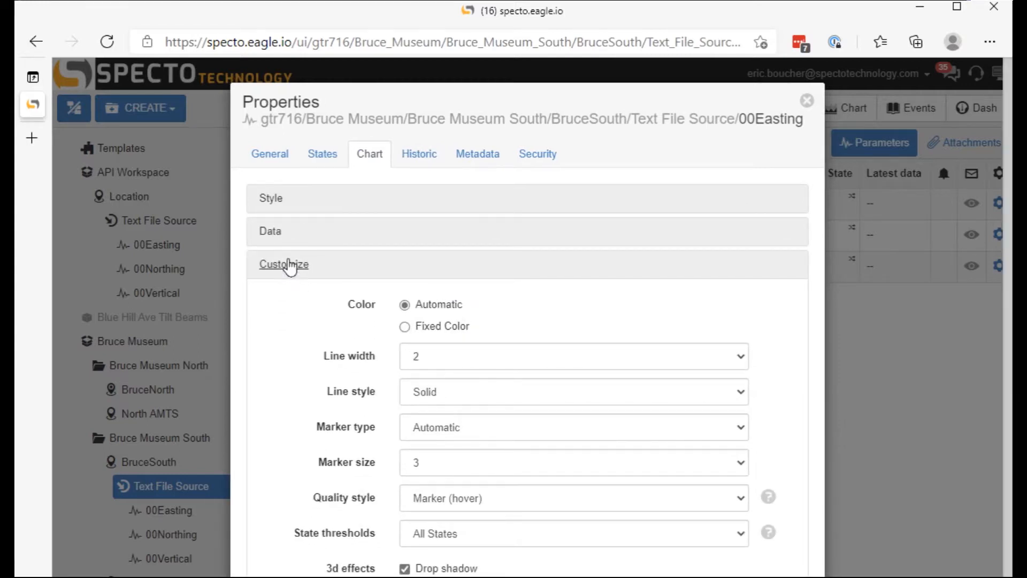
{"action": "left_click", "coordinate": [284, 224]}
{"action": "left_click", "coordinate": [326, 155]}
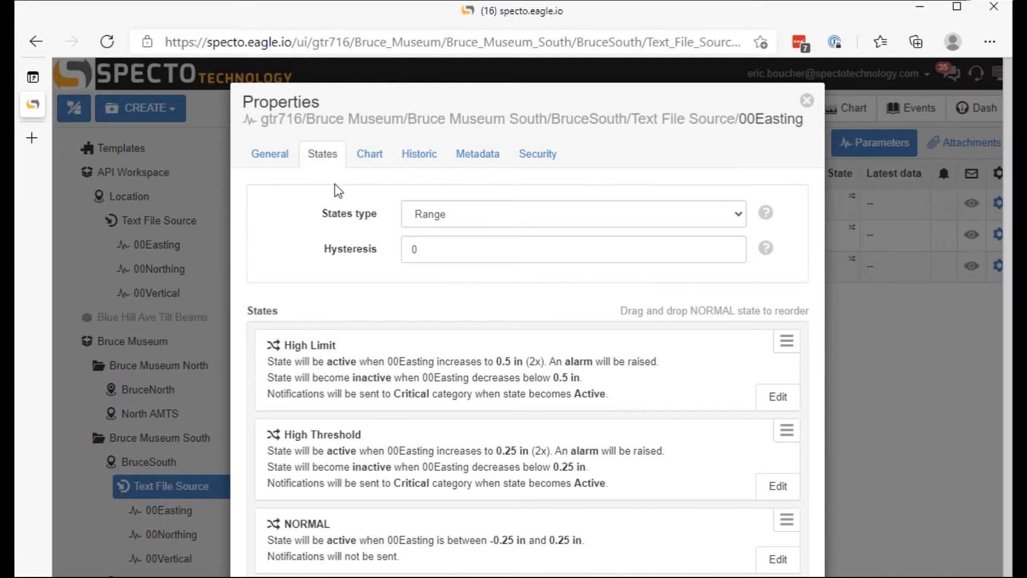
{"action": "scroll", "coordinate": [551, 418], "scroll_direction": "down", "scroll_amount": 3}
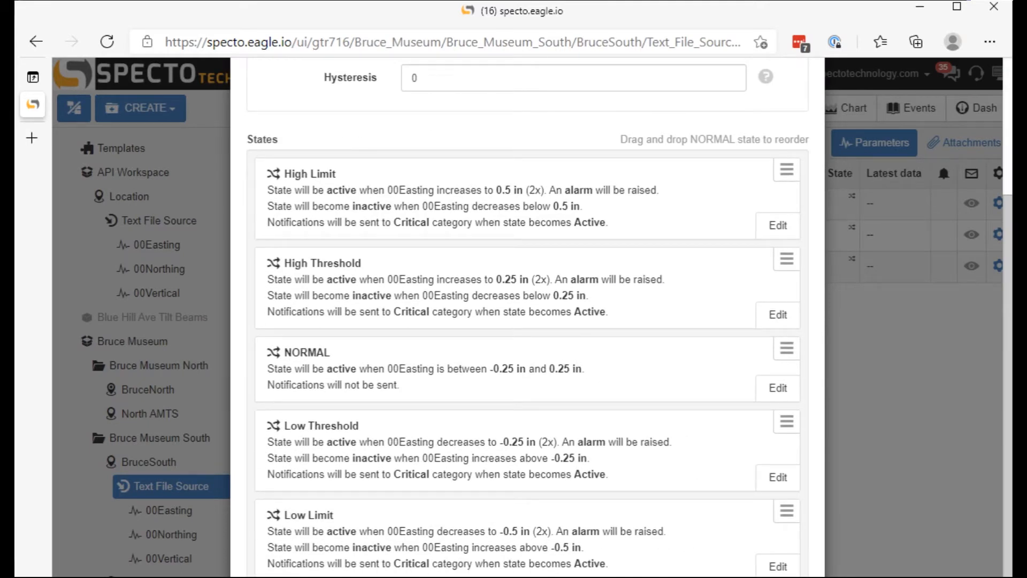
{"action": "left_click", "coordinate": [355, 573]}
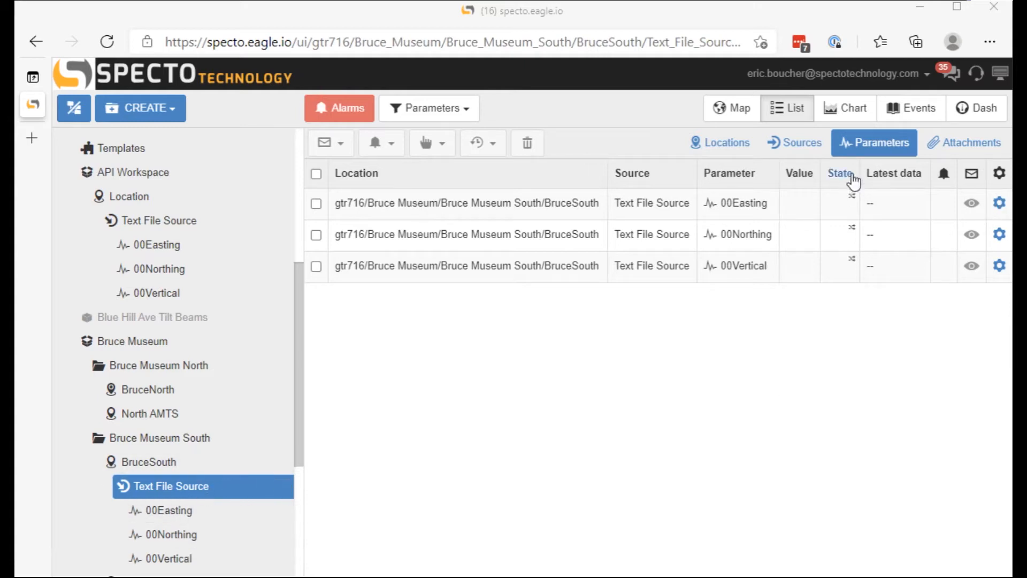
Open the properties of BruceSouth's Text File Source and select its ID.
{"action": "left_click", "coordinate": [797, 142]}
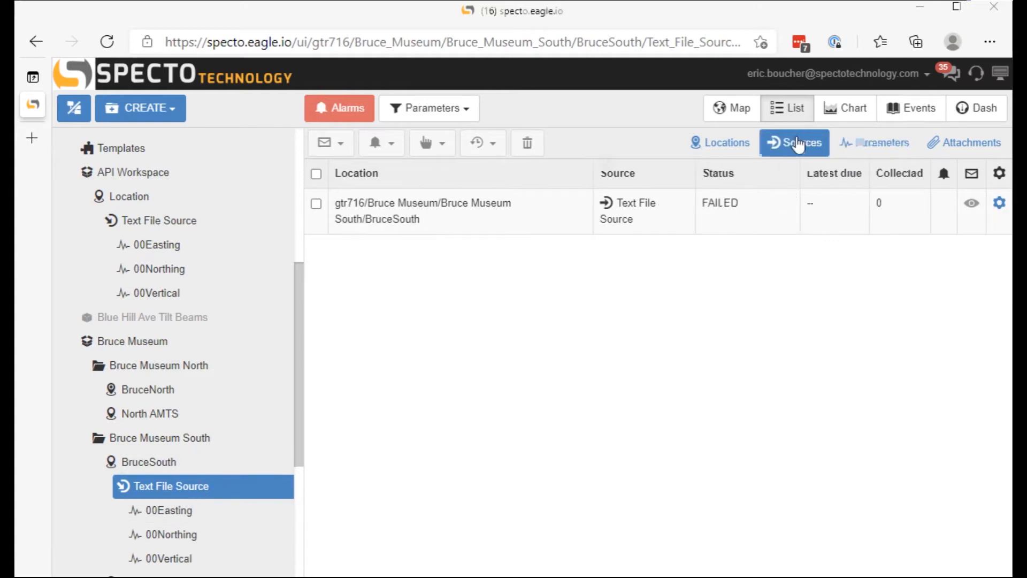
{"action": "left_click", "coordinate": [1000, 204]}
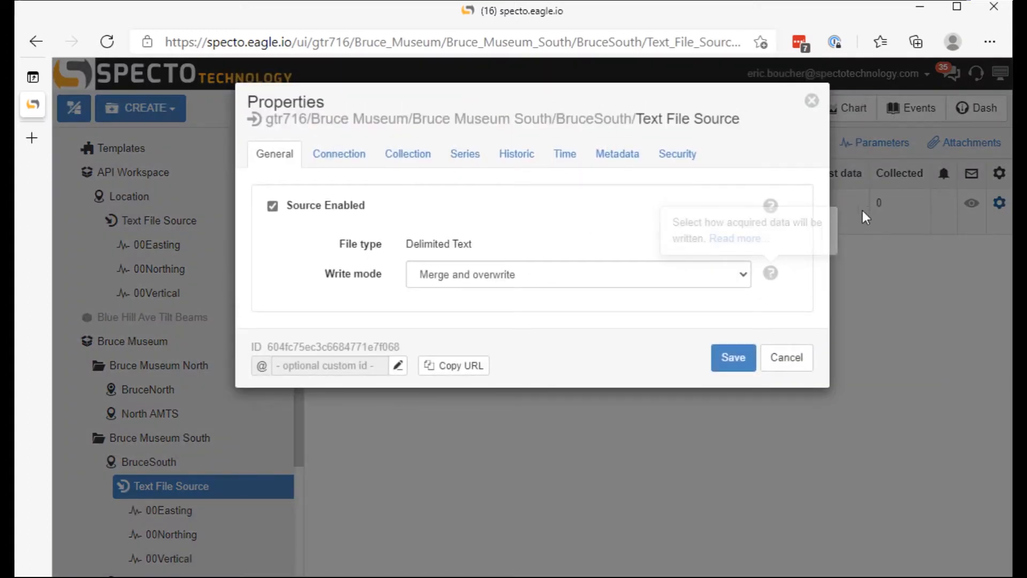
{"action": "double_click", "coordinate": [335, 347]}
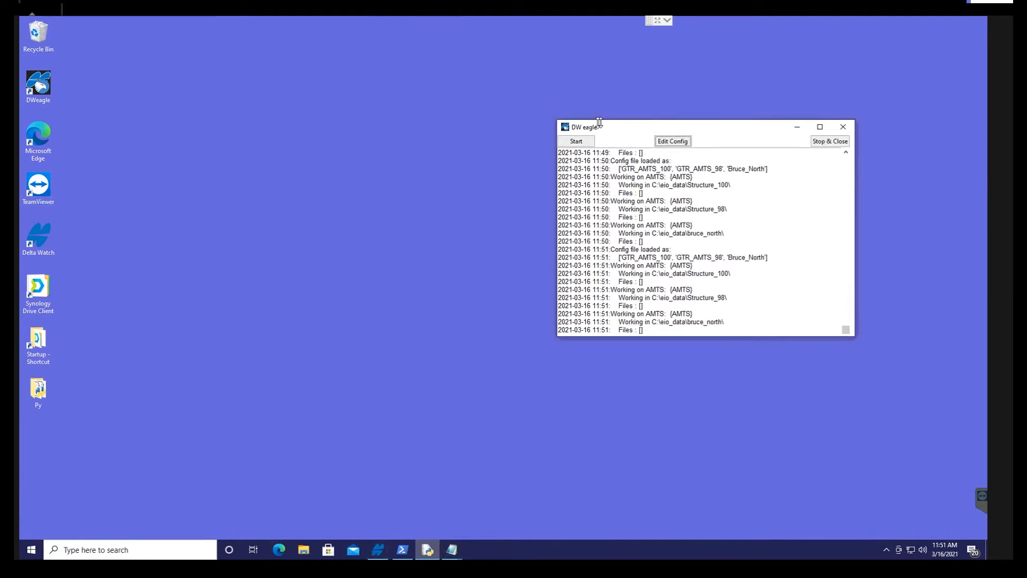
Switch to DW eagle on the remote desktop, open its API_config.cfg file for editing and look through the existing blocks.
{"action": "left_click_drag", "start_coordinate": [653, 113], "coordinate": [551, 103]}
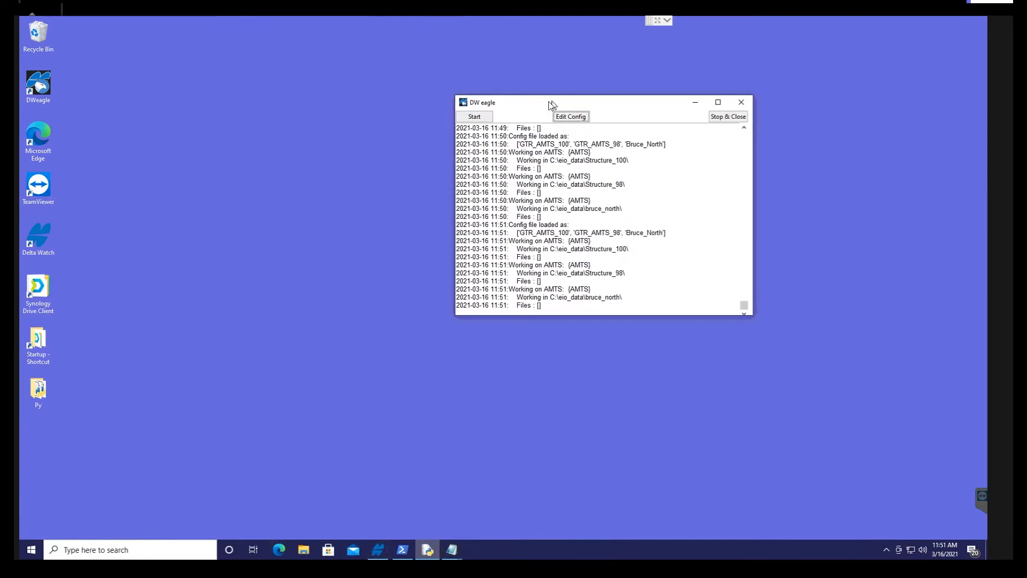
{"action": "left_click", "coordinate": [576, 119]}
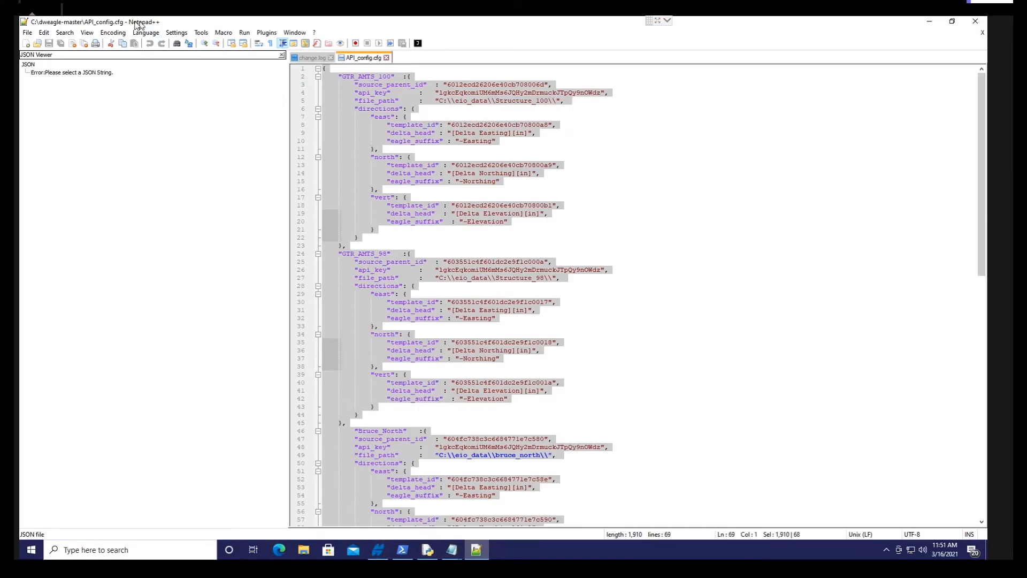
{"action": "scroll", "coordinate": [377, 285], "scroll_direction": "down", "scroll_amount": 6}
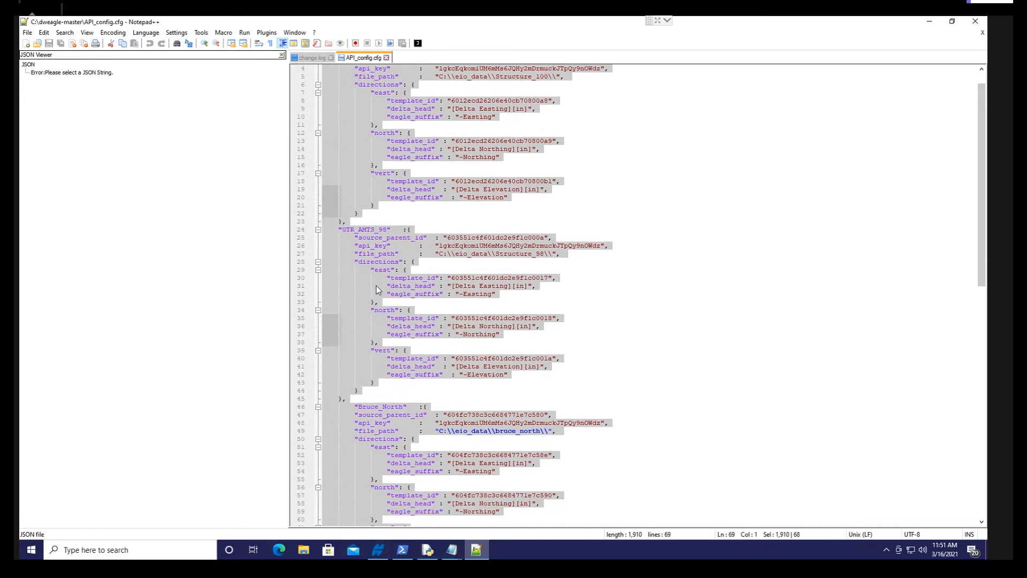
{"action": "scroll", "coordinate": [375, 288], "scroll_direction": "down", "scroll_amount": 5}
{"action": "scroll", "coordinate": [384, 341], "scroll_direction": "up", "scroll_amount": 3}
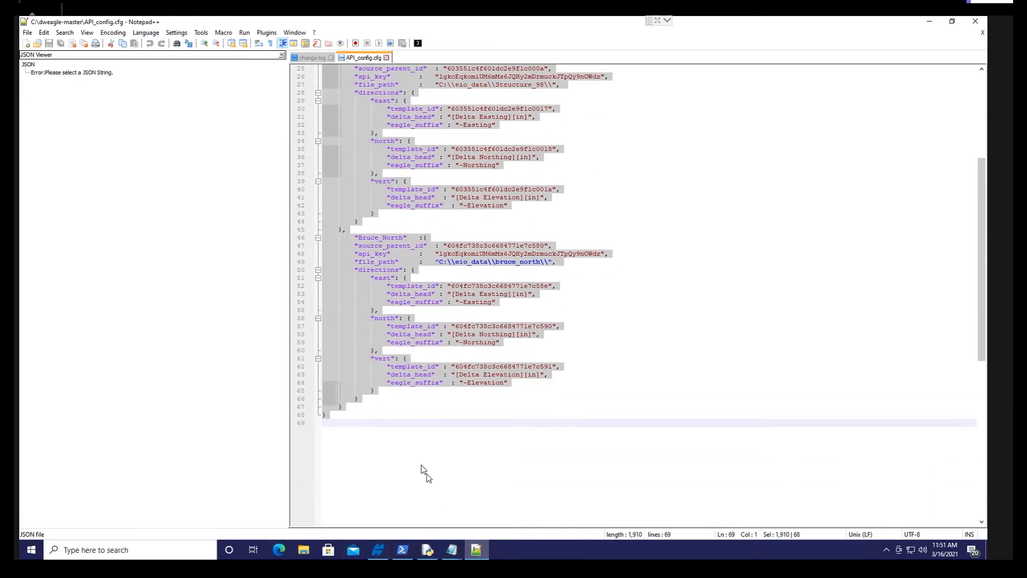
{"action": "scroll", "coordinate": [421, 474], "scroll_direction": "up", "scroll_amount": 3}
{"action": "scroll", "coordinate": [421, 471], "scroll_direction": "up", "scroll_amount": 5}
{"action": "scroll", "coordinate": [368, 313], "scroll_direction": "down", "scroll_amount": 4}
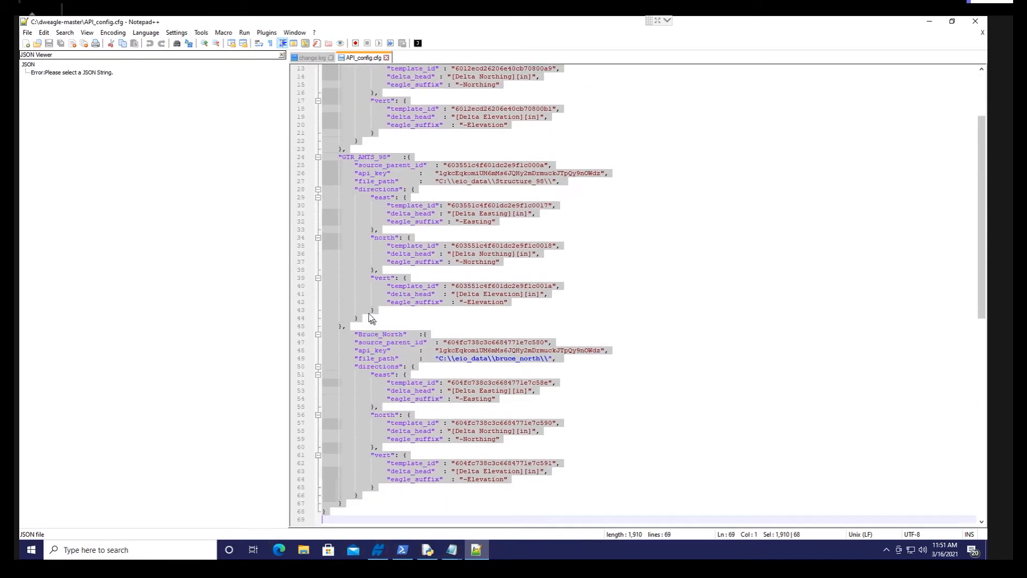
Duplicate the whole Bruce_North block directly below itself, inside the file's outer braces.
{"action": "left_click", "coordinate": [366, 334]}
{"action": "left_click", "coordinate": [349, 503]}
{"action": "left_click_drag", "start_coordinate": [349, 508], "coordinate": [319, 342]}
{"action": "key", "text": "ctrl+c"}
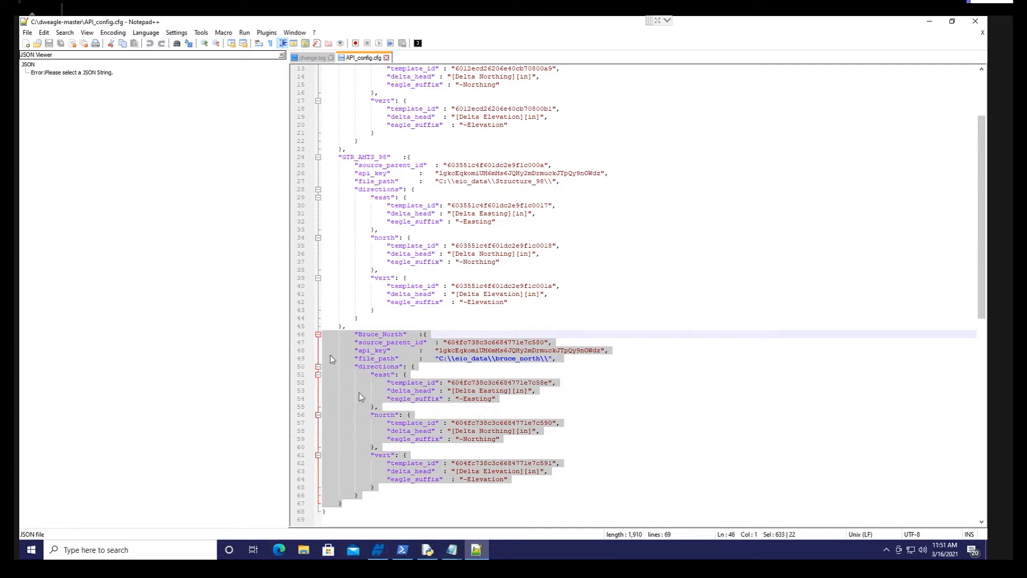
{"action": "left_click", "coordinate": [355, 503]}
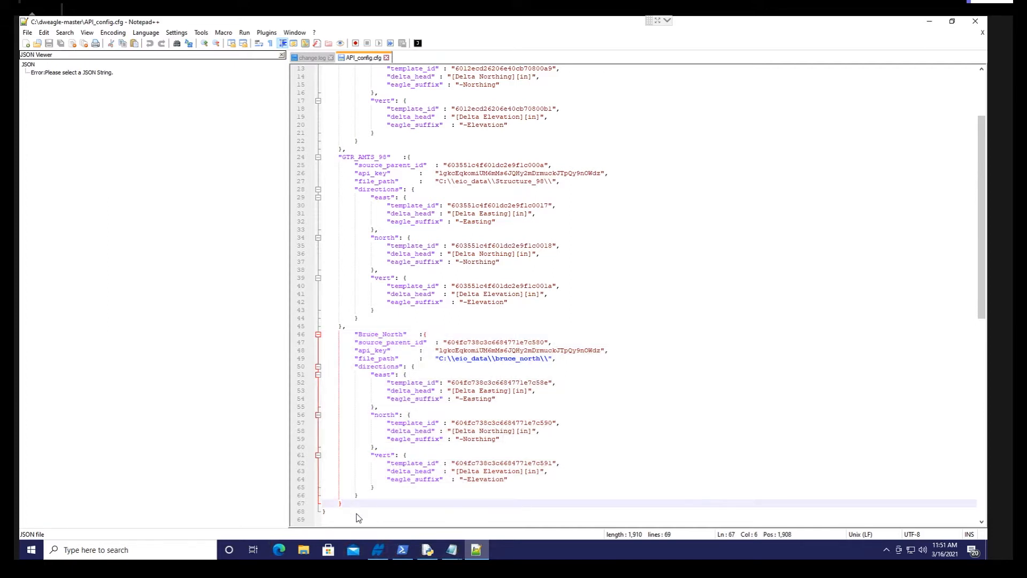
{"action": "key", "text": "Return"}
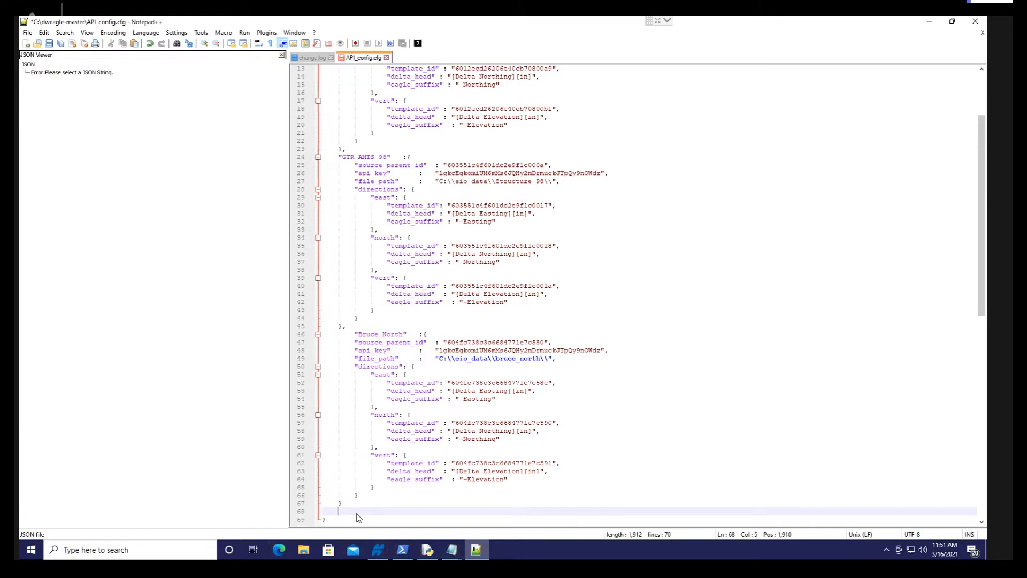
{"action": "key", "text": "ctrl+v"}
{"action": "scroll", "coordinate": [364, 471], "scroll_direction": "down", "scroll_amount": 6}
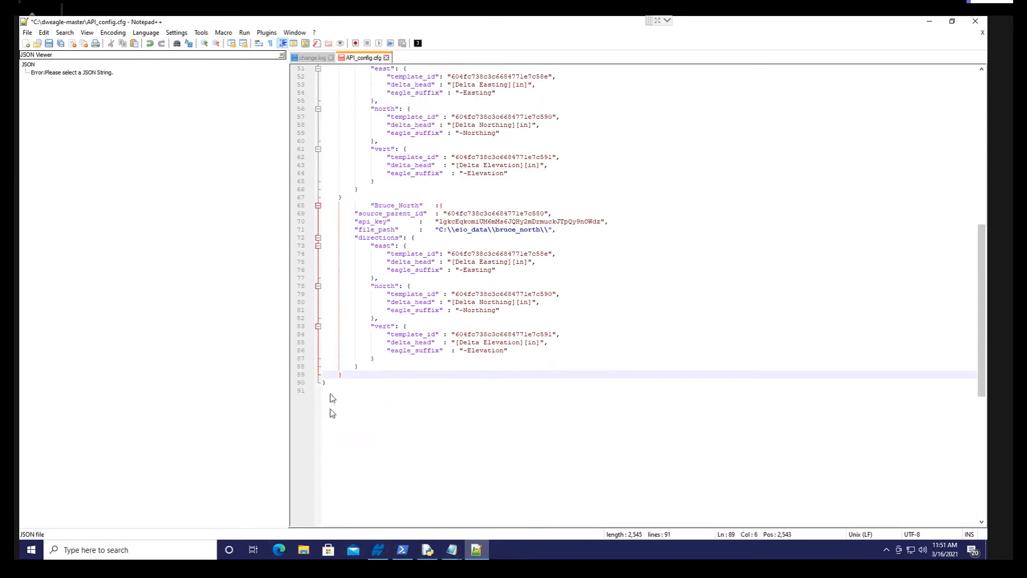
Check the brace pairing of the whole config file and of the duplicated Bruce_North block by folding and unfolding them.
{"action": "double_click", "coordinate": [325, 383]}
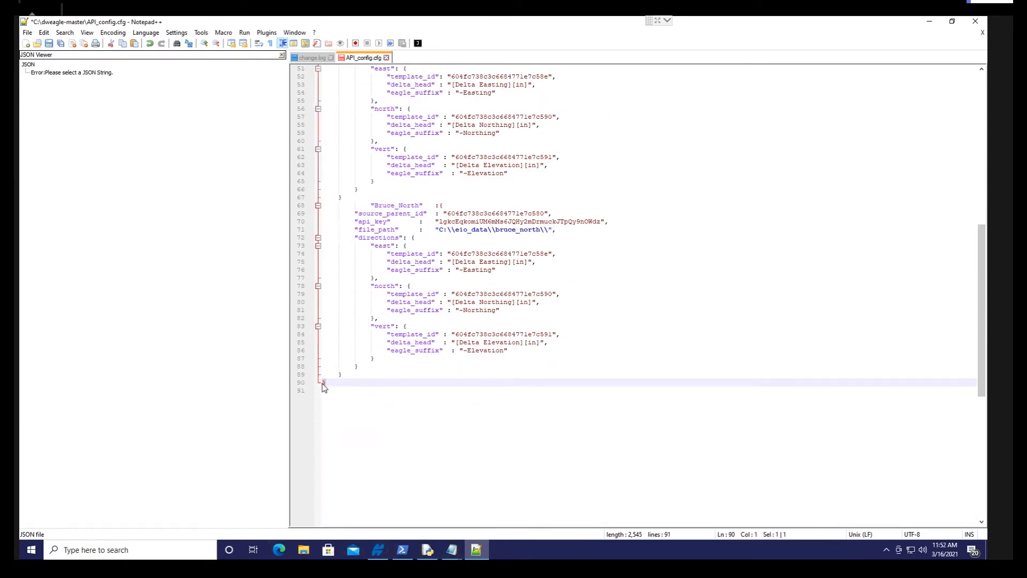
{"action": "scroll", "coordinate": [381, 358], "scroll_direction": "up", "scroll_amount": 7}
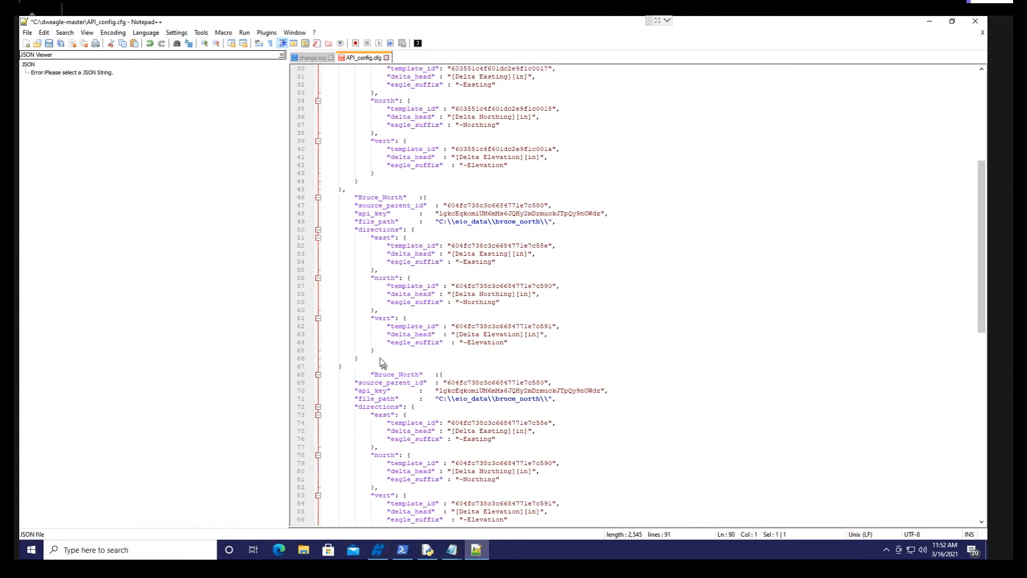
{"action": "scroll", "coordinate": [381, 359], "scroll_direction": "up", "scroll_amount": 10}
{"action": "left_click", "coordinate": [318, 69]}
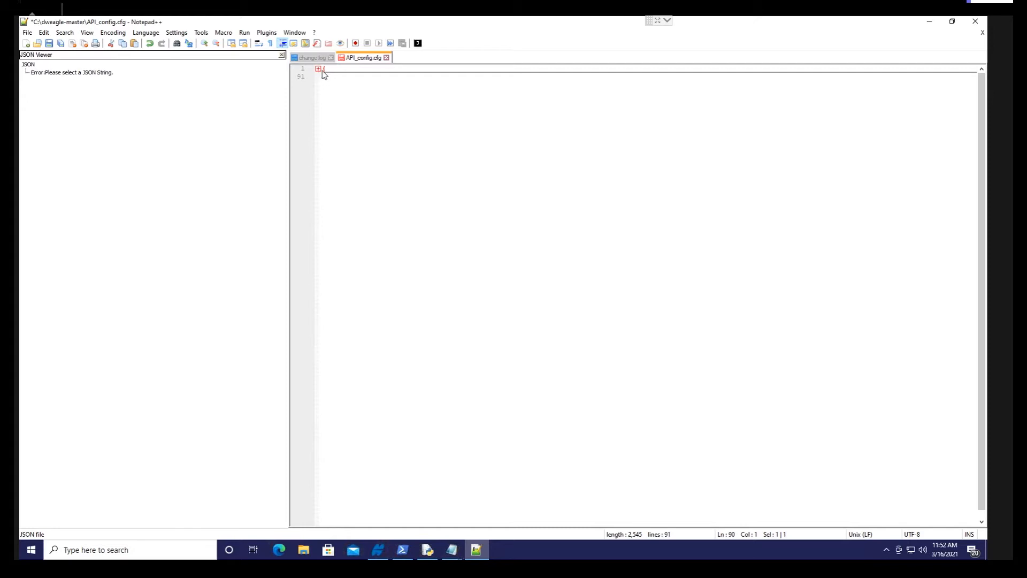
{"action": "left_click", "coordinate": [318, 70]}
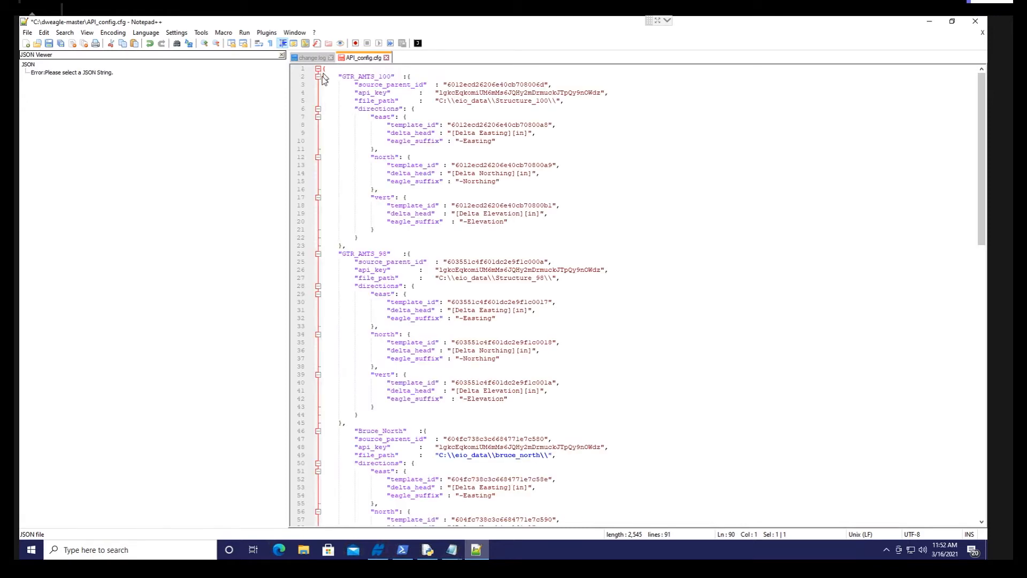
{"action": "scroll", "coordinate": [338, 140], "scroll_direction": "down", "scroll_amount": 19}
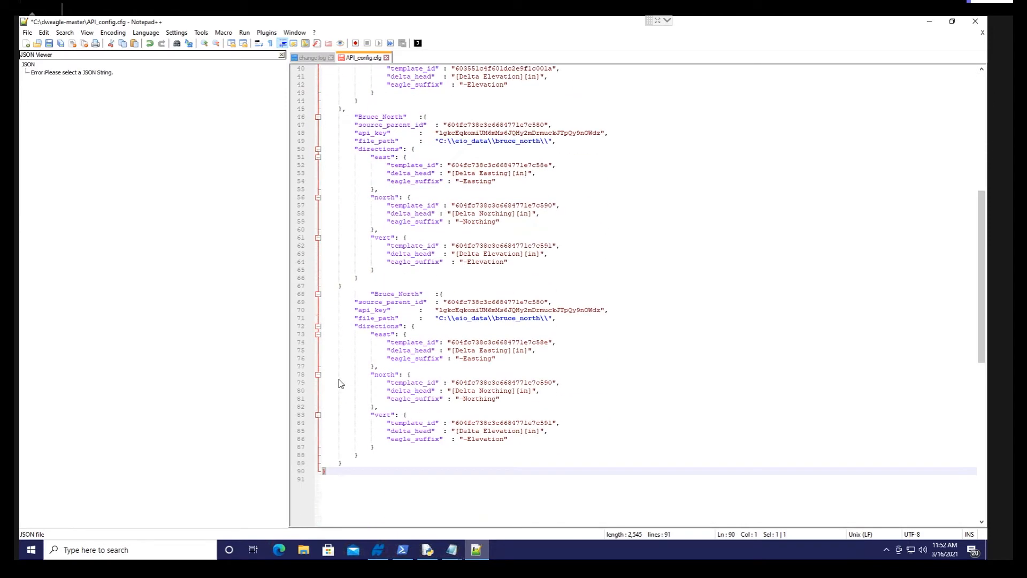
{"action": "scroll", "coordinate": [325, 195], "scroll_direction": "up", "scroll_amount": 3}
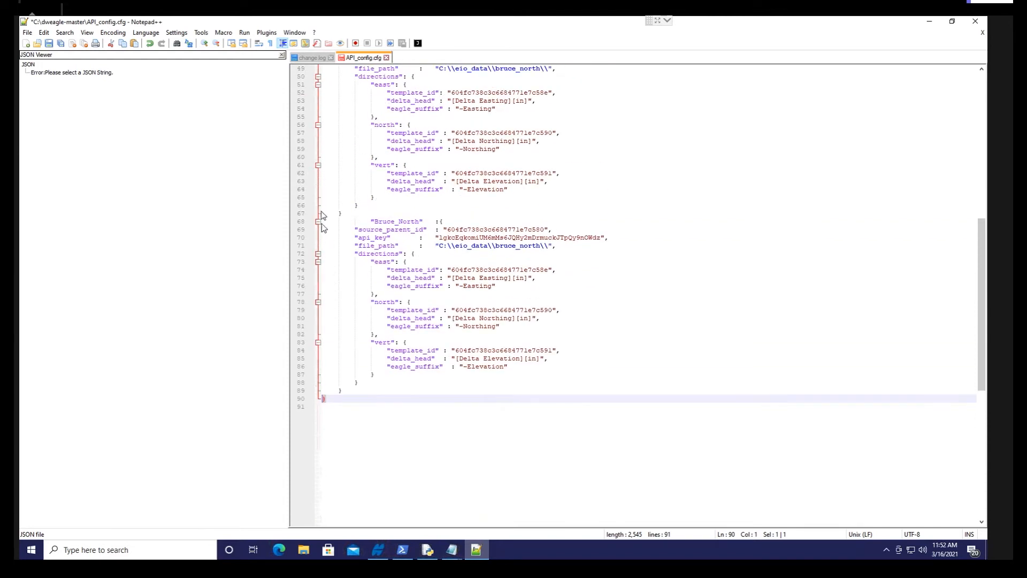
{"action": "left_click", "coordinate": [319, 221]}
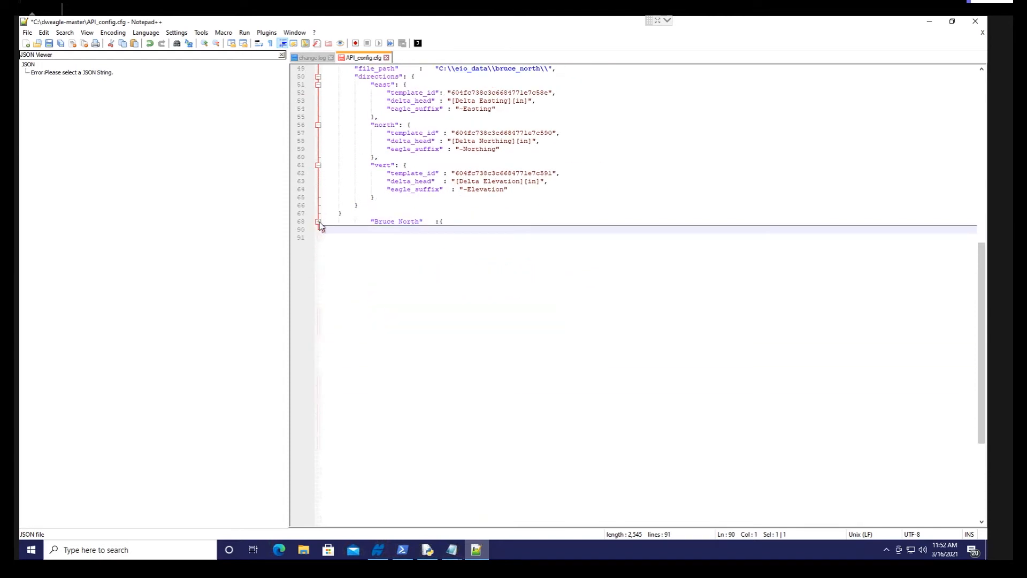
{"action": "left_click", "coordinate": [319, 222]}
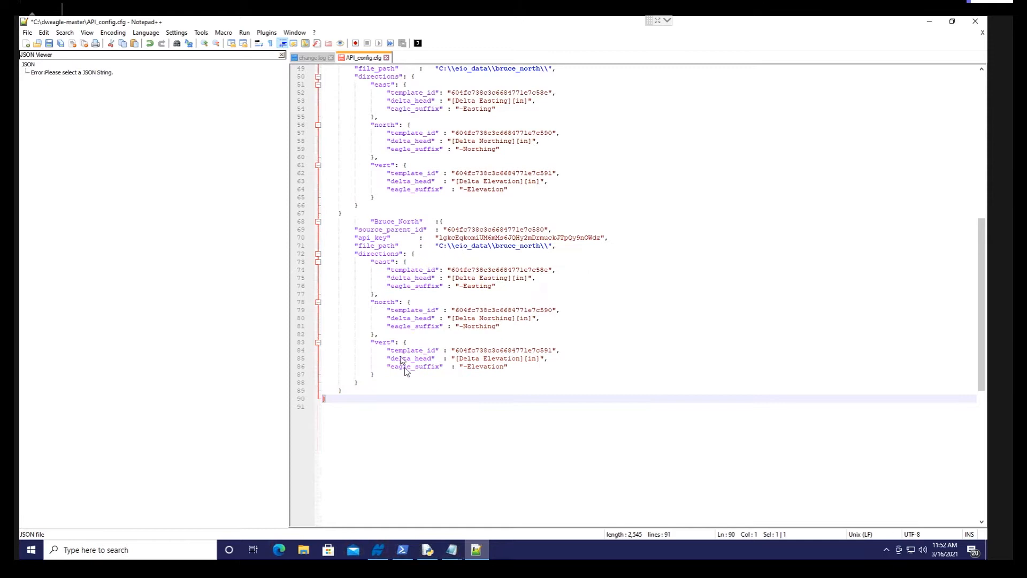
Compare the closing braces of the config blocks to check where separating commas are needed.
{"action": "left_click", "coordinate": [345, 398]}
{"action": "left_click", "coordinate": [354, 214]}
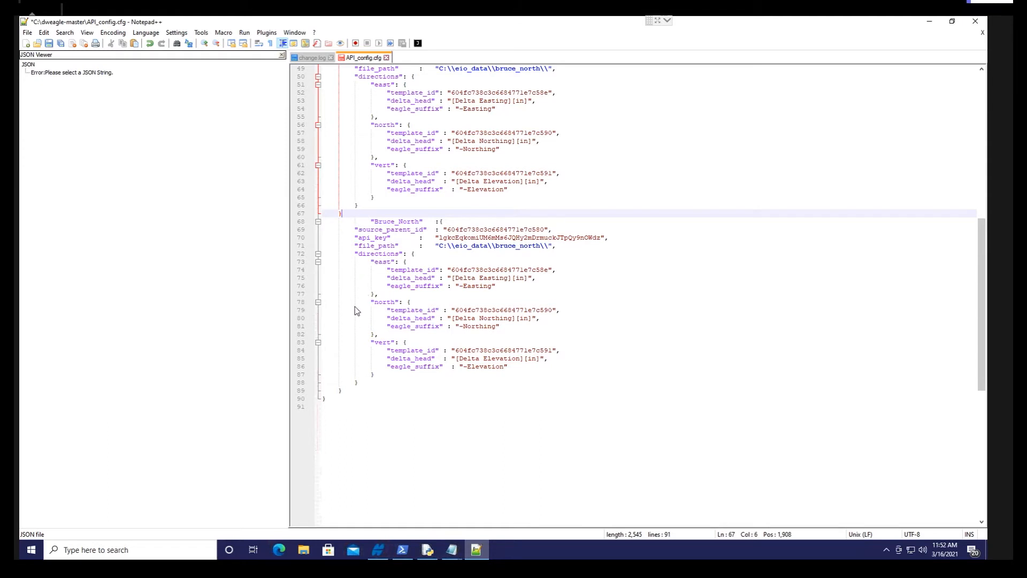
{"action": "scroll", "coordinate": [361, 211], "scroll_direction": "up", "scroll_amount": 6}
{"action": "left_click", "coordinate": [345, 182]}
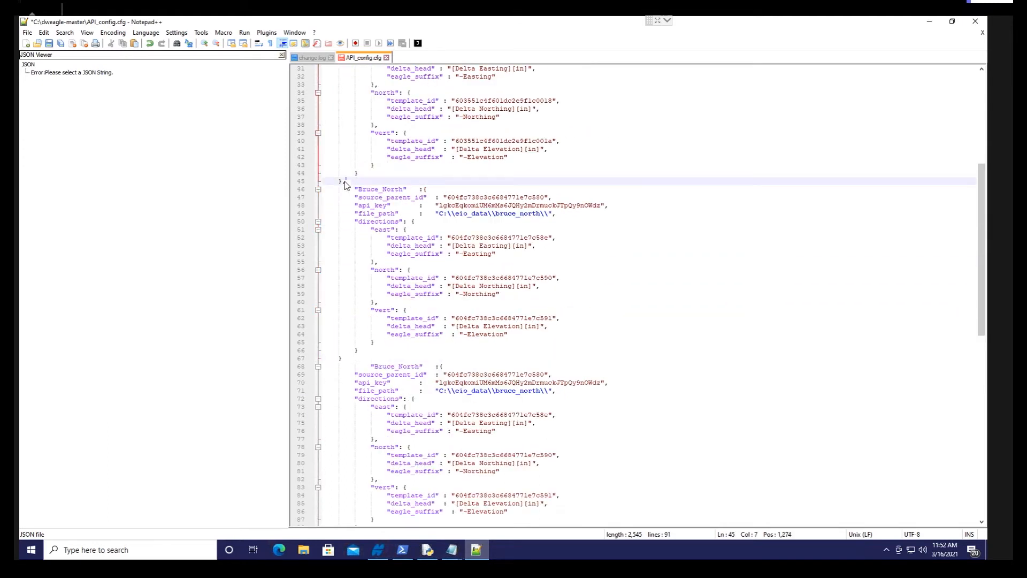
{"action": "scroll", "coordinate": [353, 207], "scroll_direction": "up", "scroll_amount": 2}
{"action": "scroll", "coordinate": [353, 207], "scroll_direction": "up", "scroll_amount": 5}
{"action": "left_click", "coordinate": [352, 174]}
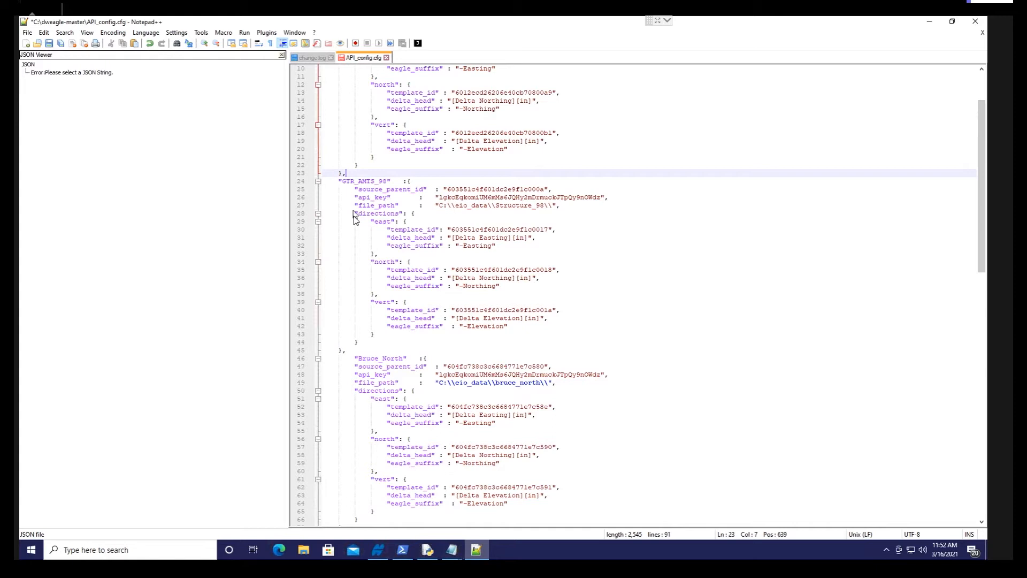
{"action": "scroll", "coordinate": [353, 191], "scroll_direction": "up", "scroll_amount": 3}
{"action": "scroll", "coordinate": [369, 289], "scroll_direction": "down", "scroll_amount": 5}
{"action": "left_click", "coordinate": [347, 303]}
{"action": "scroll", "coordinate": [348, 306], "scroll_direction": "down", "scroll_amount": 8}
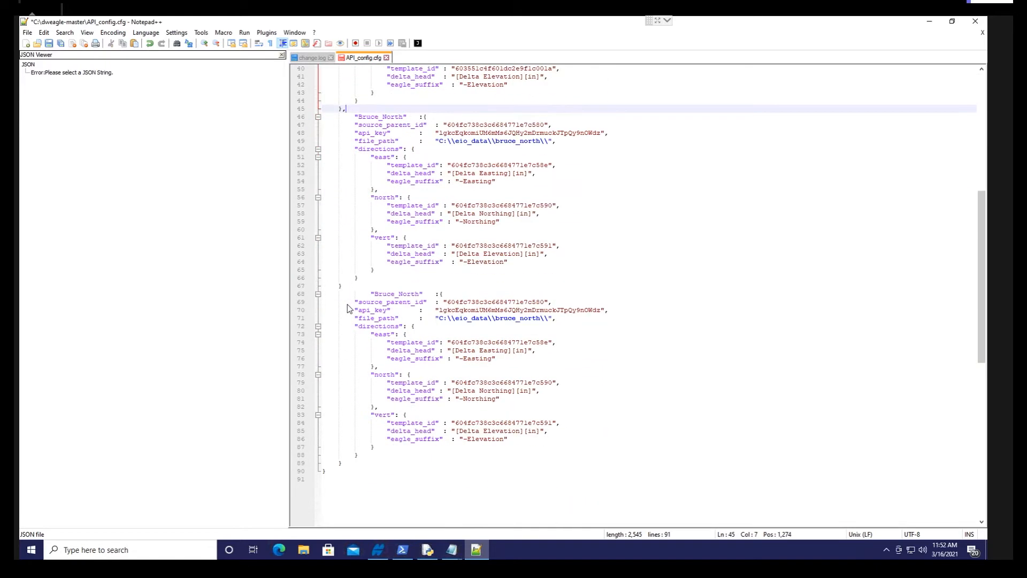
Compare the closing of the GTR_AMTS_98 block and add a separating comma after the Bruce_North block's final closing brace.
{"action": "left_click", "coordinate": [350, 282]}
{"action": "scroll", "coordinate": [357, 142], "scroll_direction": "up", "scroll_amount": 9}
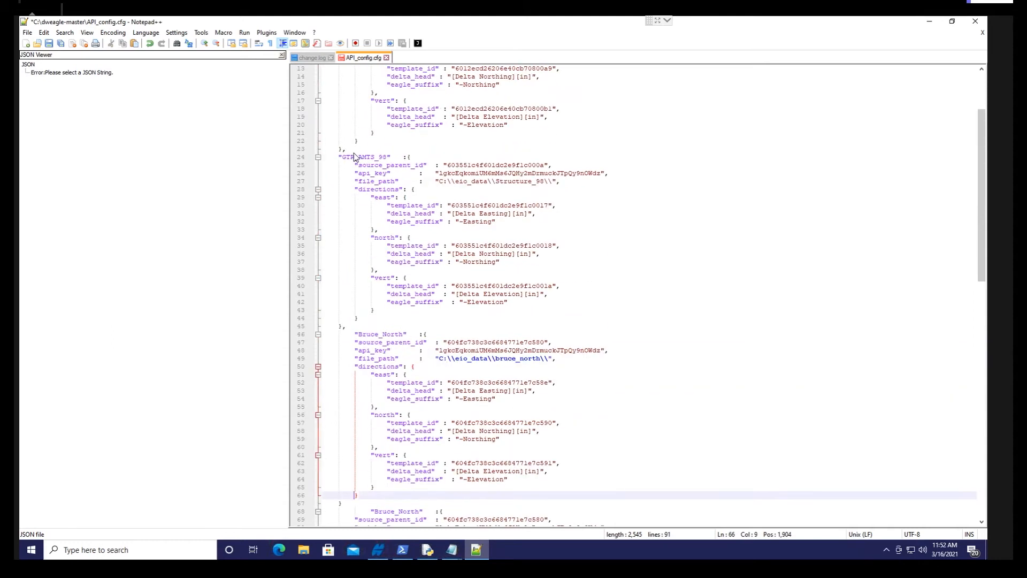
{"action": "left_click_drag", "start_coordinate": [339, 157], "coordinate": [390, 319]}
{"action": "left_click", "coordinate": [318, 157]}
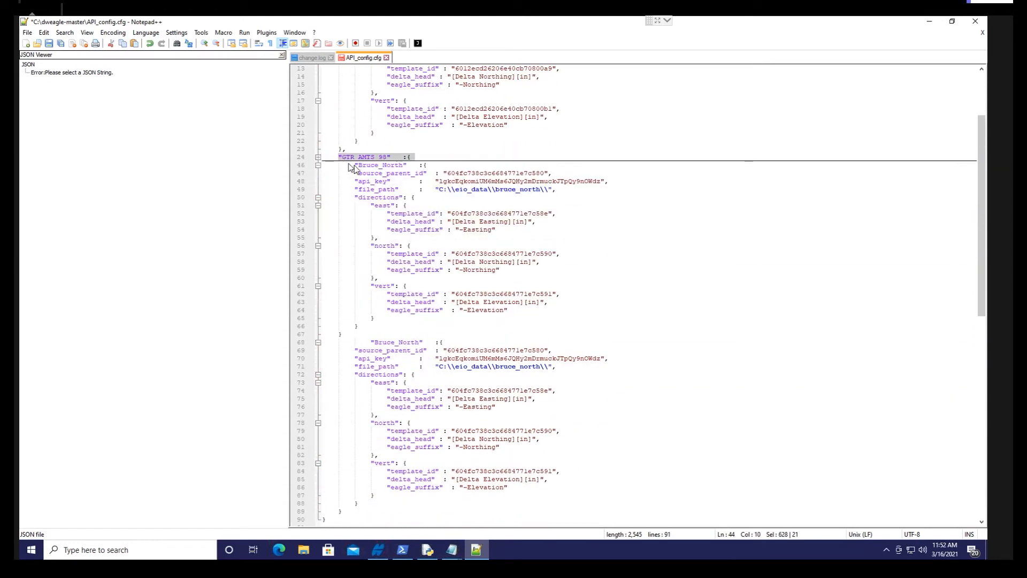
{"action": "left_click", "coordinate": [318, 157]}
{"action": "left_click", "coordinate": [345, 335]}
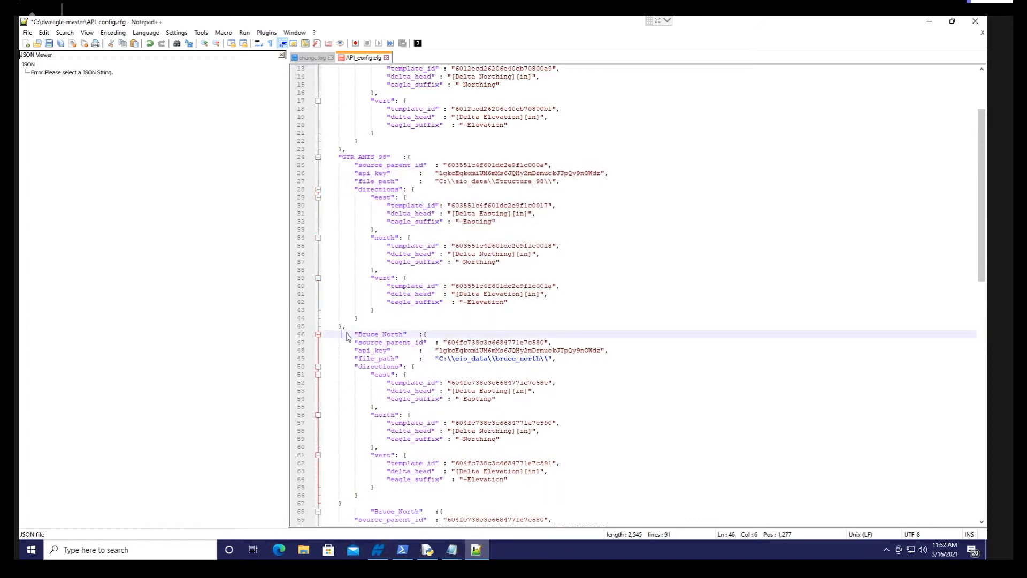
{"action": "scroll", "coordinate": [345, 335], "scroll_direction": "down", "scroll_amount": 7}
{"action": "left_click", "coordinate": [345, 336]}
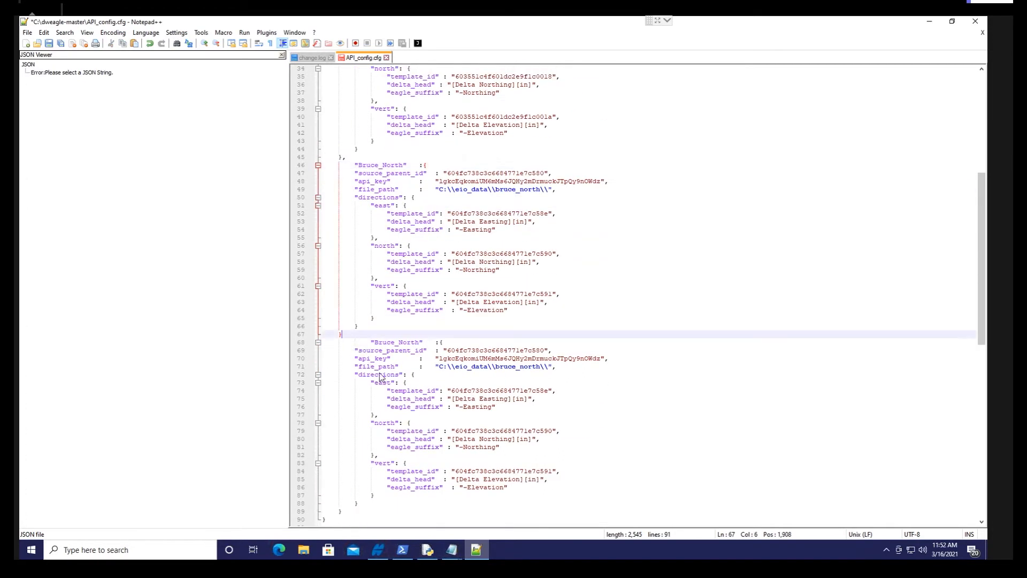
{"action": "type", "text": ","}
{"action": "scroll", "coordinate": [388, 350], "scroll_direction": "down", "scroll_amount": 3}
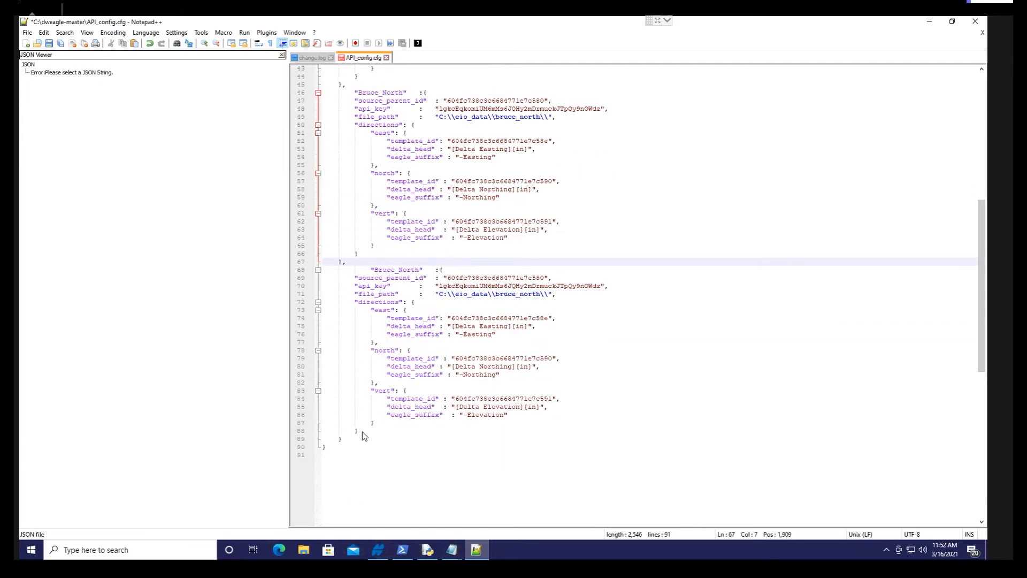
Align the duplicated block's heading with the original Bruce_North heading and rename the duplicate Bruce_South.
{"action": "left_click", "coordinate": [370, 271]}
{"action": "key", "text": "BackSpace"}
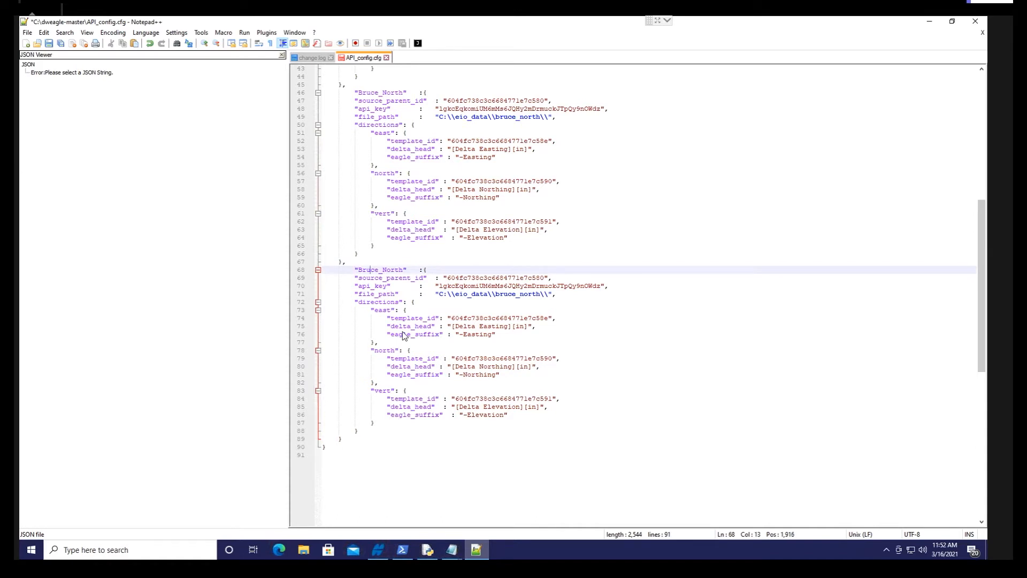
{"action": "key", "text": "shift+Right"}
{"action": "key", "text": "shift+Right"}
{"action": "key", "text": "shift+Right"}
{"action": "type", "text": "South"}
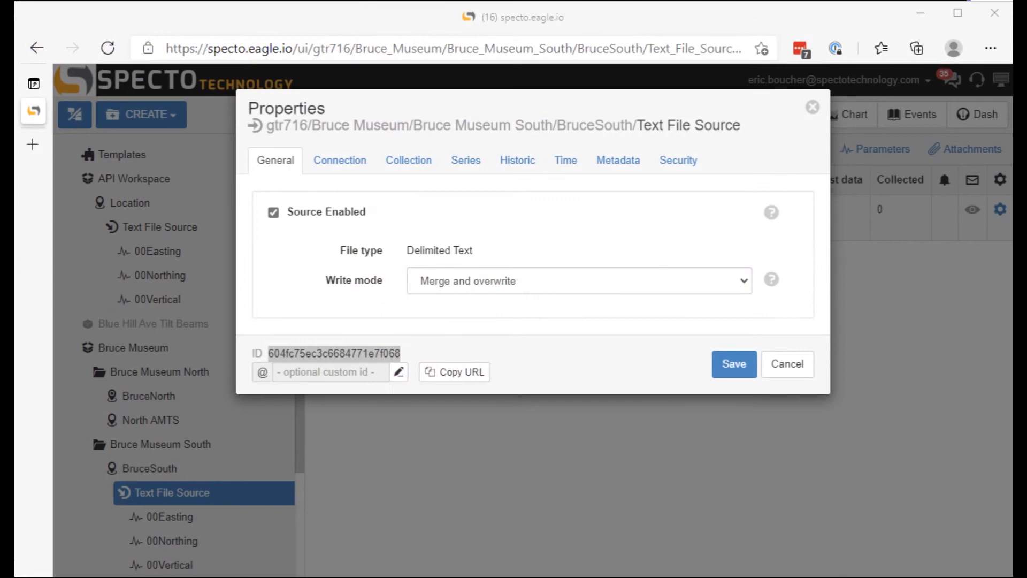
Copy the BruceSouth Text File Source ID from eagle.io and set it as Bruce_South's source_parent_id, 604fc75ec3c6684771e7f068.
{"action": "double_click", "coordinate": [340, 353]}
{"action": "key", "text": "ctrl+c"}
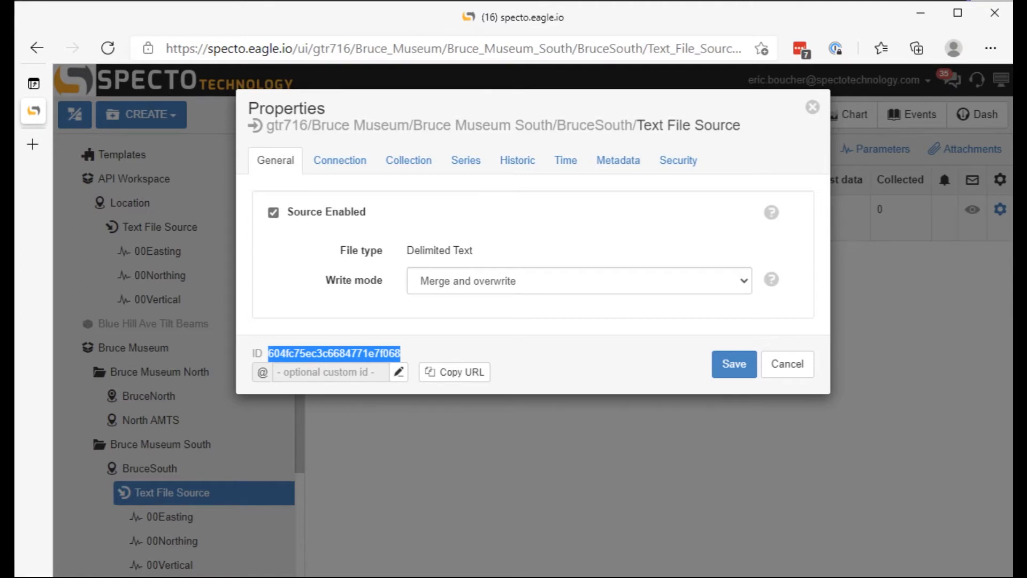
{"action": "key", "text": "alt+Tab"}
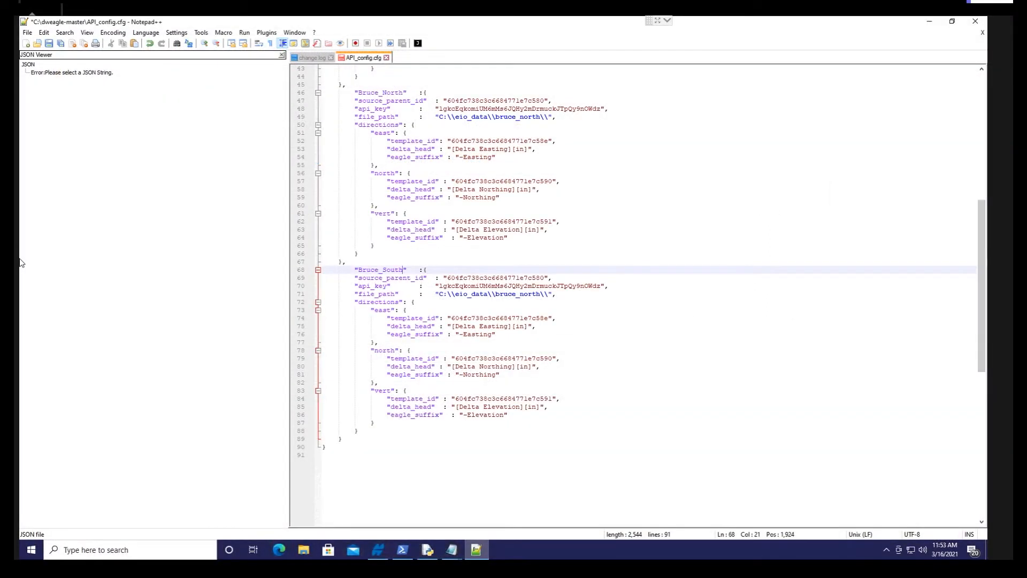
{"action": "double_click", "coordinate": [491, 278]}
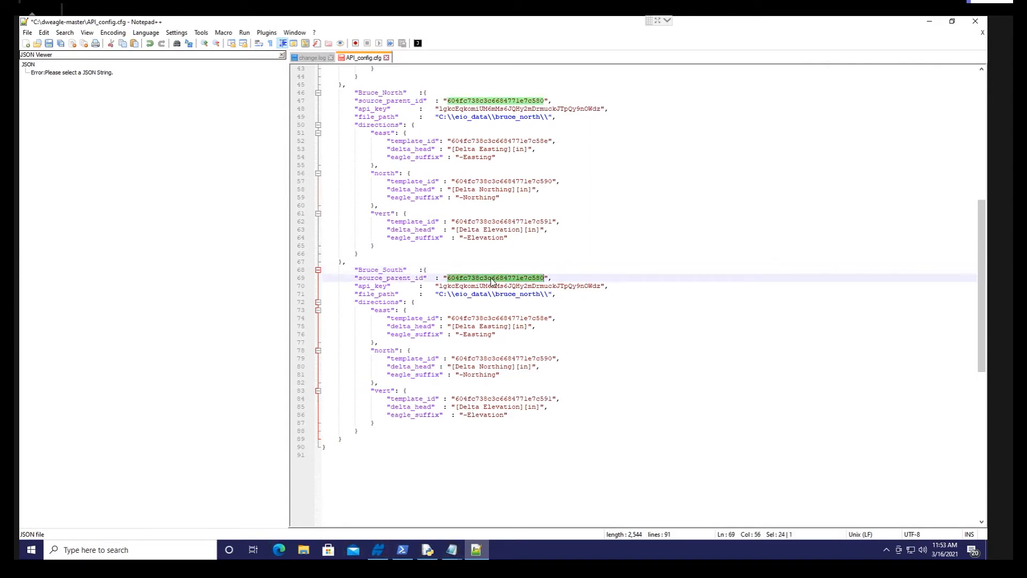
{"action": "key", "text": "ctrl+v"}
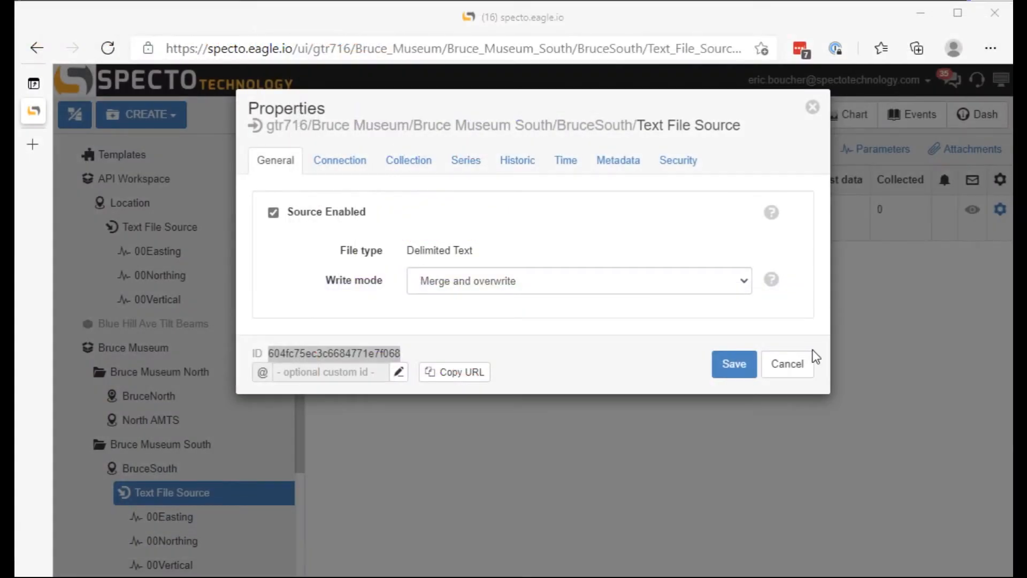
Set Bruce_South's east template_id to the eagle.io ID of BruceSouth's 00Easting parameter, 604fc75ec3c6684771e7f078.
{"action": "left_click", "coordinate": [788, 362]}
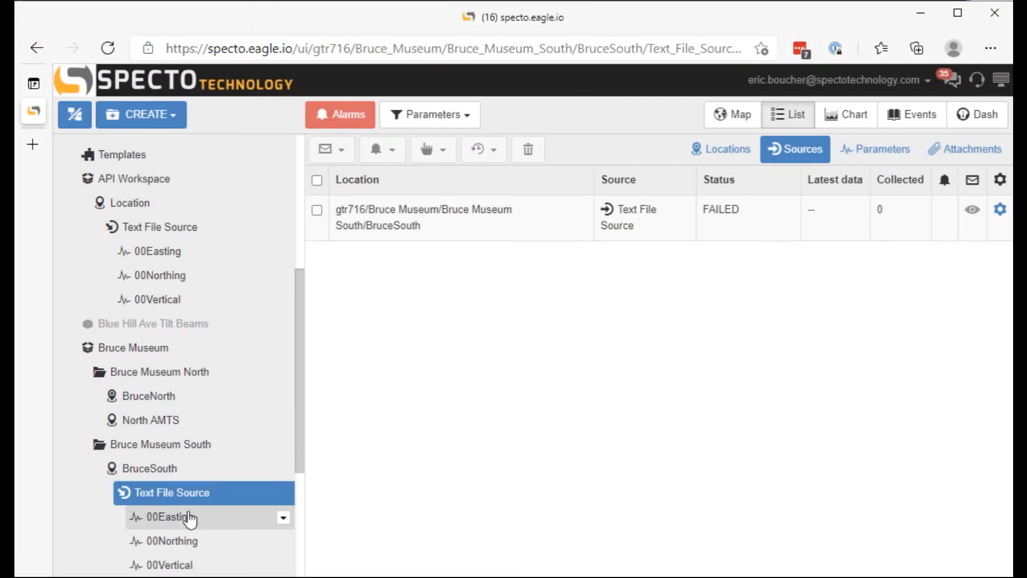
{"action": "left_click", "coordinate": [888, 150]}
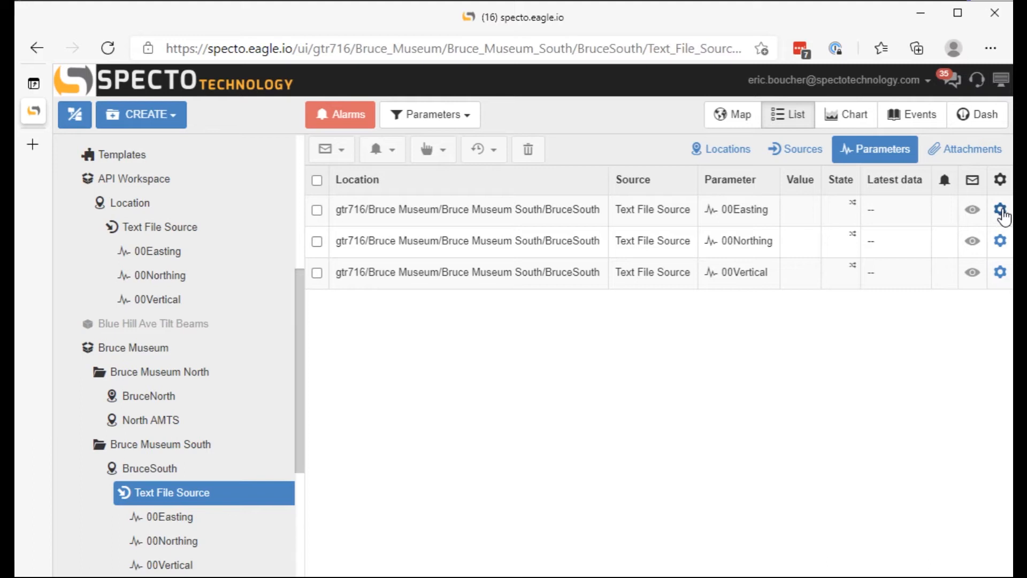
{"action": "left_click", "coordinate": [1001, 210]}
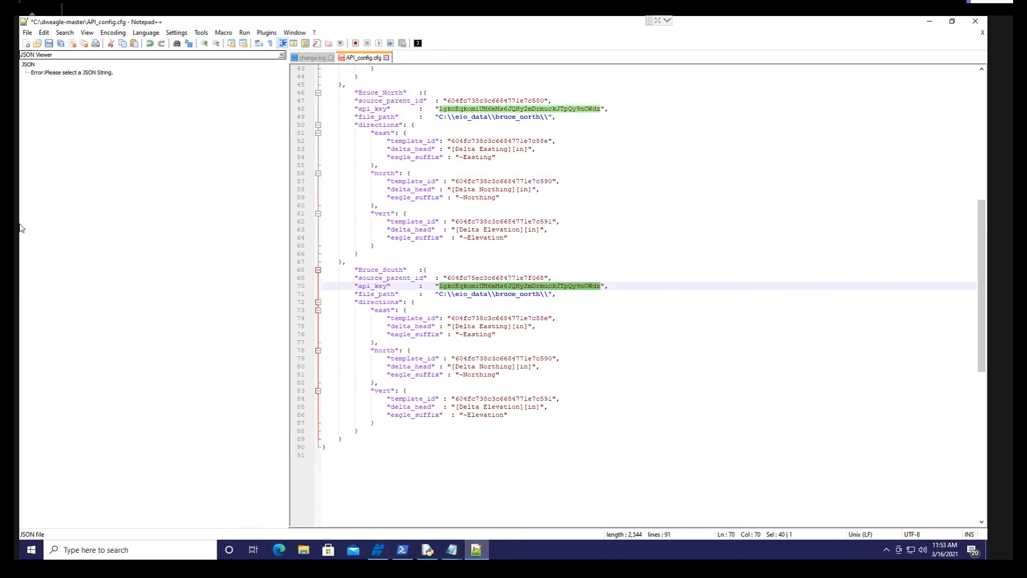
{"action": "double_click", "coordinate": [533, 318]}
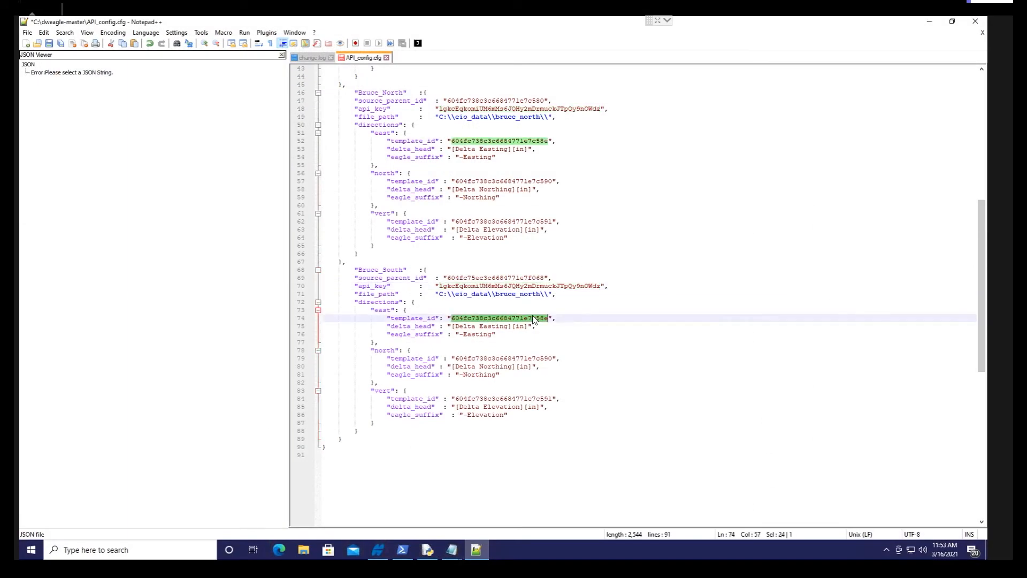
{"action": "type", "text": "604fc75ec3c6684771e7f078"}
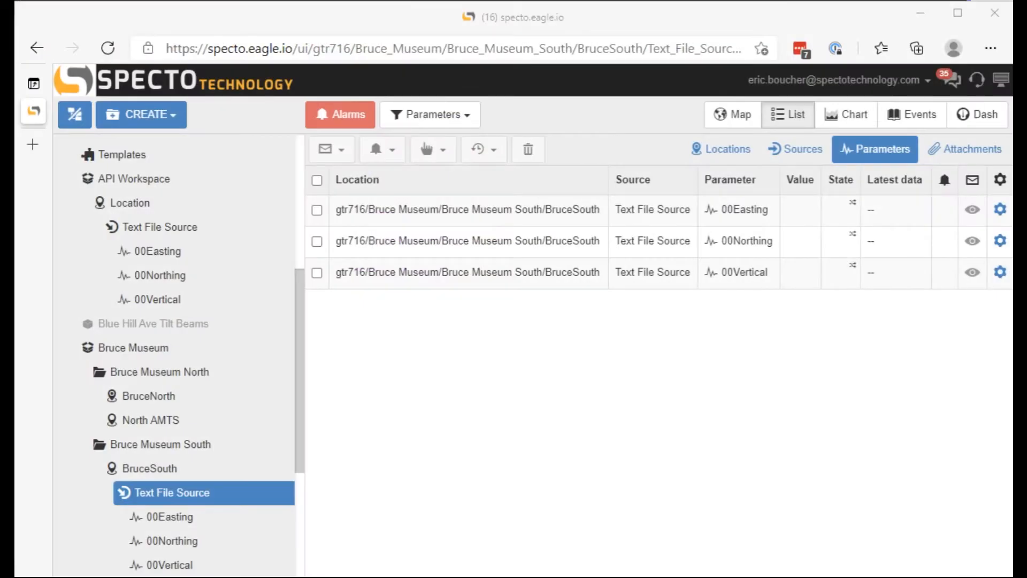
Set Bruce_South's north template_id to the eagle.io ID of BruceSouth's 00Northing parameter, 604fc75ec3c6684771e7f07c.
{"action": "left_click", "coordinate": [1000, 240]}
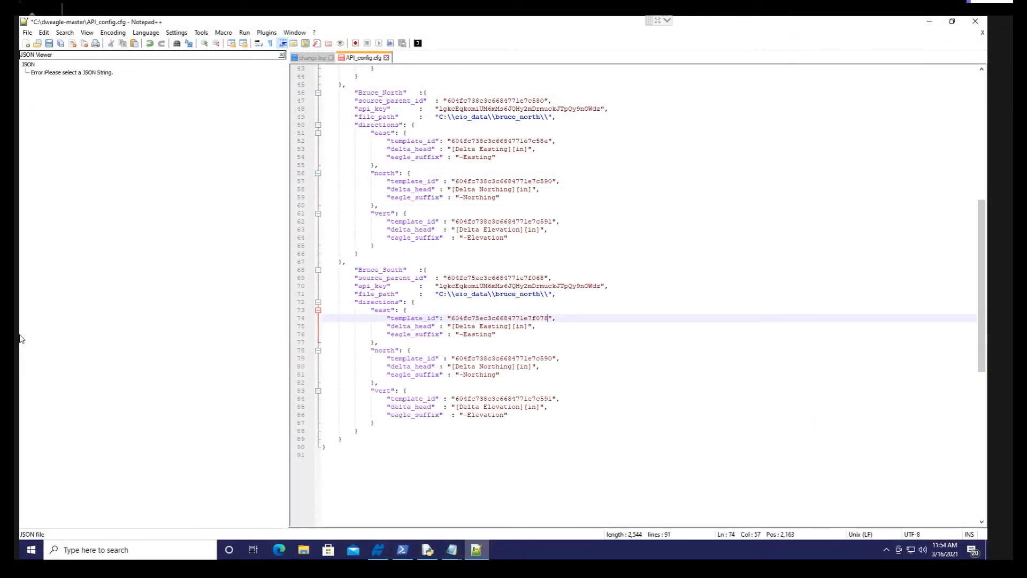
{"action": "left_click", "coordinate": [497, 358]}
{"action": "double_click", "coordinate": [497, 358]}
{"action": "type", "text": "604fc75ec3c6684771e7f07c"}
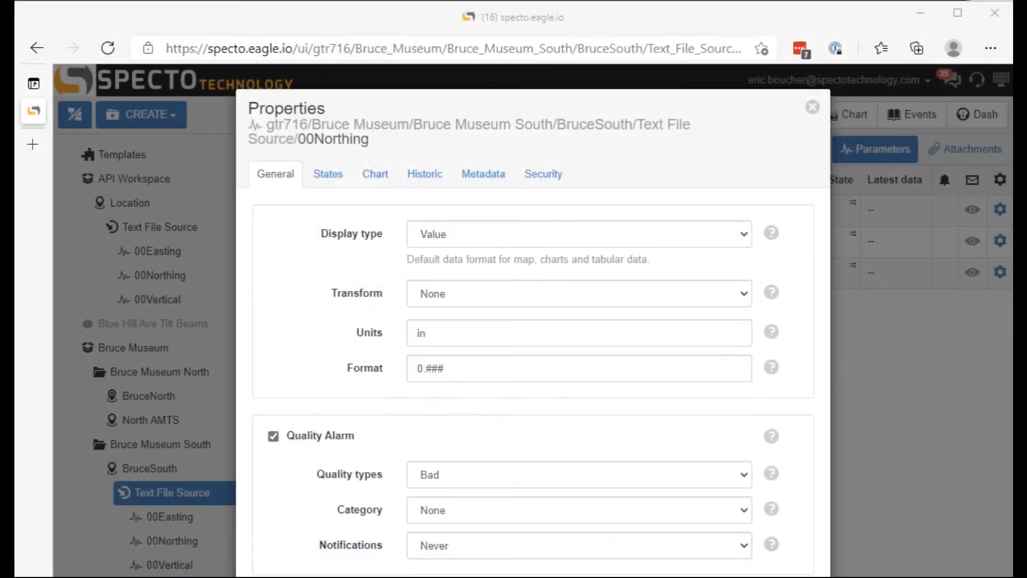
{"action": "key", "text": "Escape"}
Set Bruce_South's vert template_id to the eagle.io ID of BruceSouth's 00Vertical parameter, 604fc75ec3c6684771e7f07d.
{"action": "left_click", "coordinate": [1000, 271]}
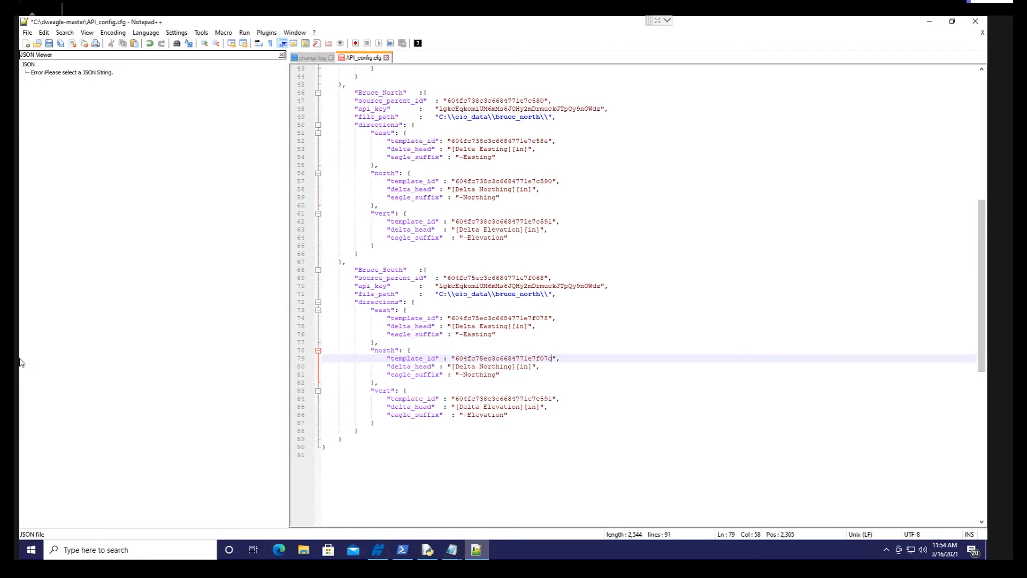
{"action": "double_click", "coordinate": [499, 399]}
{"action": "type", "text": "604fc75ec3c6684771e7f07c"}
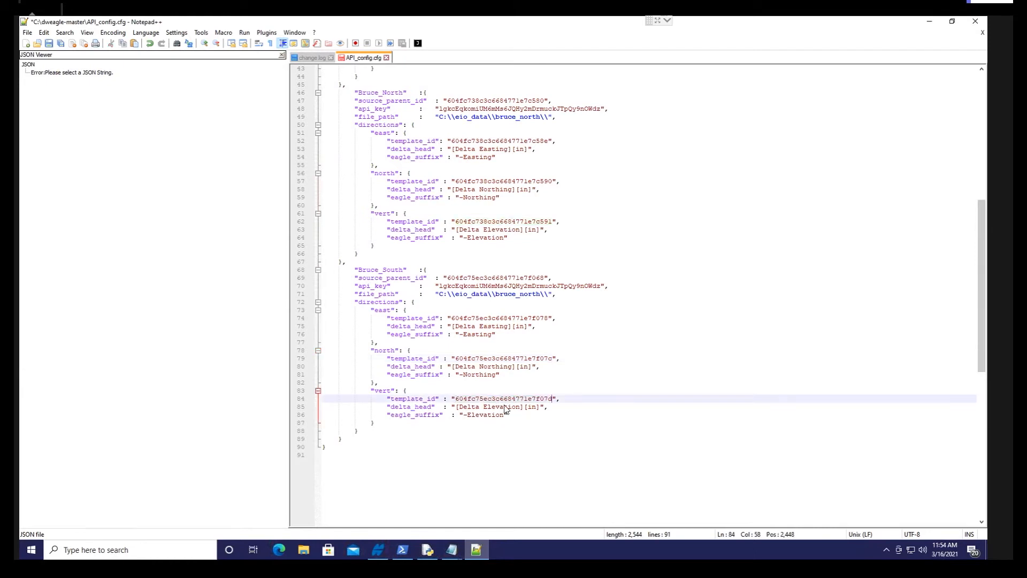
{"action": "left_click", "coordinate": [486, 408]}
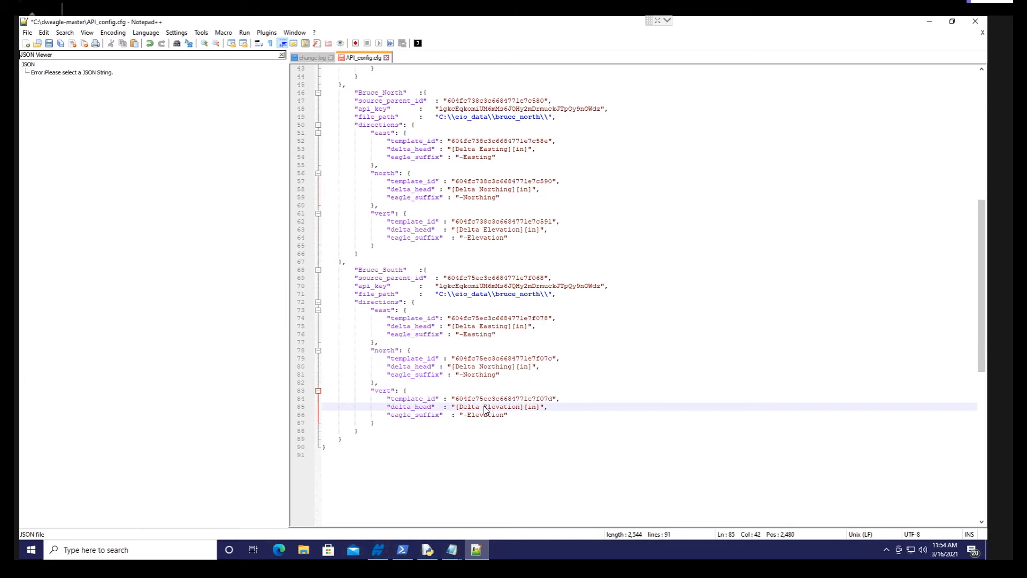
Change the folder name in Bruce_South's file_path so it reads C:\\eio_data\\bruce_south\\.
{"action": "left_click", "coordinate": [513, 295]}
{"action": "left_click_drag", "start_coordinate": [518, 295], "coordinate": [522, 295]}
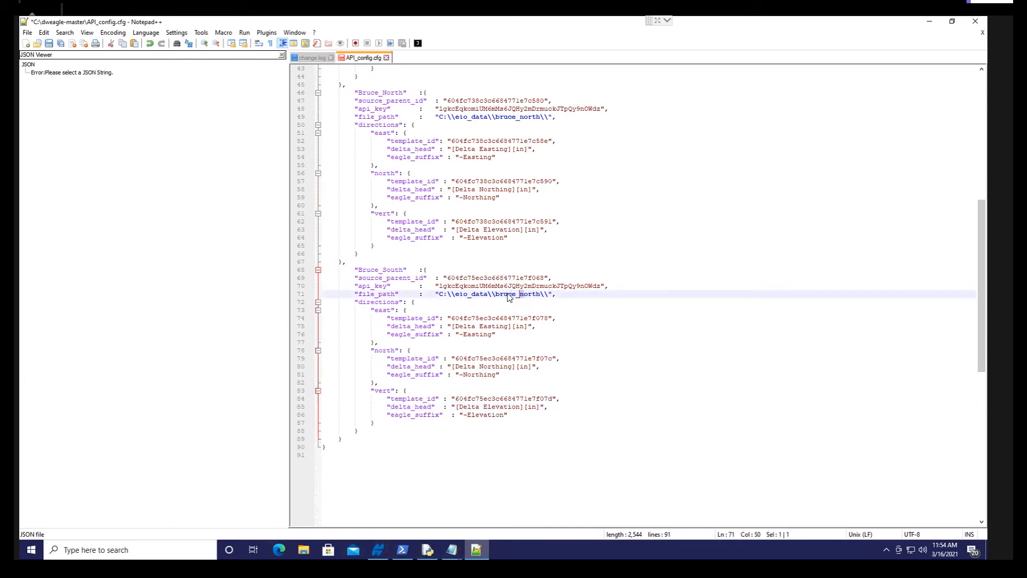
{"action": "left_click_drag", "start_coordinate": [356, 296], "coordinate": [553, 296]}
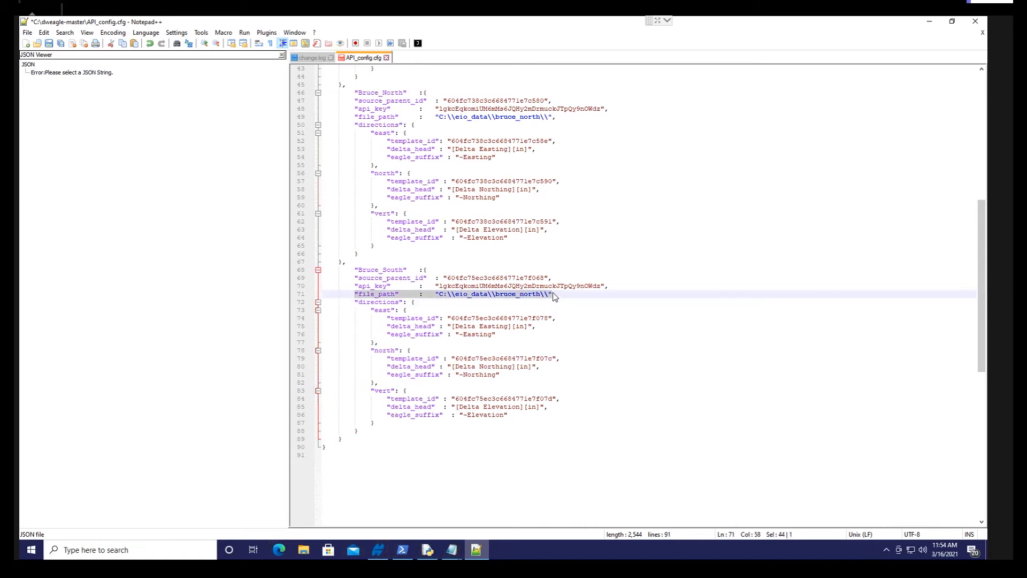
{"action": "left_click", "coordinate": [553, 297]}
{"action": "left_click", "coordinate": [518, 295]}
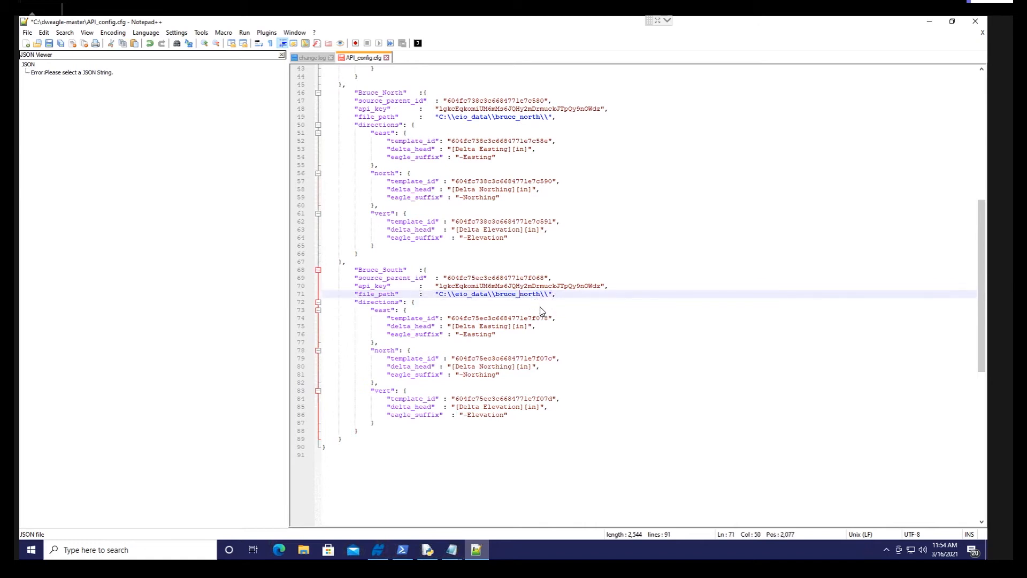
{"action": "key", "text": "shift+Right"}
{"action": "key", "text": "shift+Right"}
{"action": "key", "text": "shift+Right"}
{"action": "key", "text": "shift+Right"}
{"action": "type", "text": "s"}
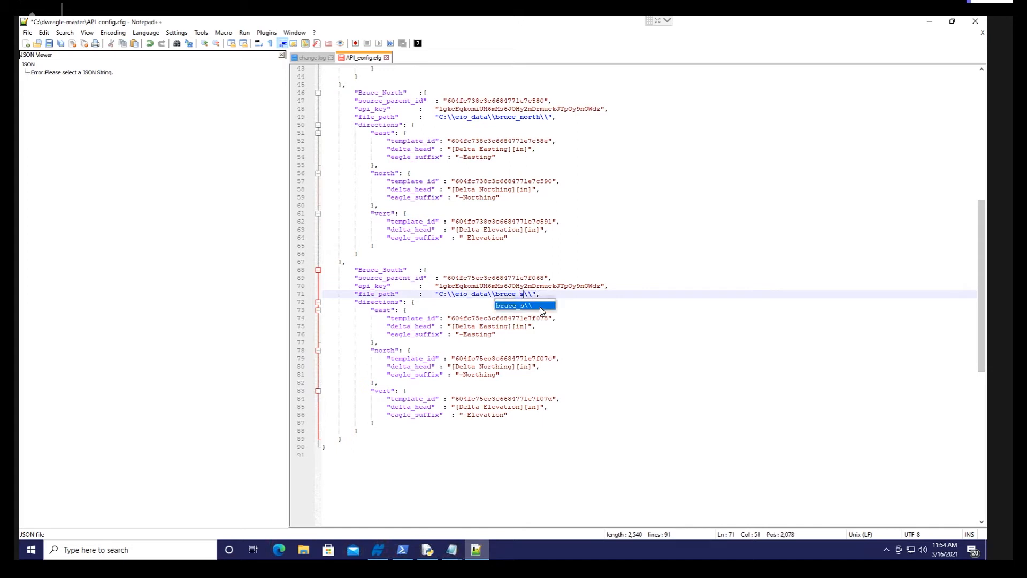
{"action": "type", "text": "outh"}
{"action": "left_click", "coordinate": [571, 334]}
Look up the full path of the bruce_south folder inside eio_data in File Explorer and compare it with Bruce_South's file_path.
{"action": "left_click", "coordinate": [303, 549]}
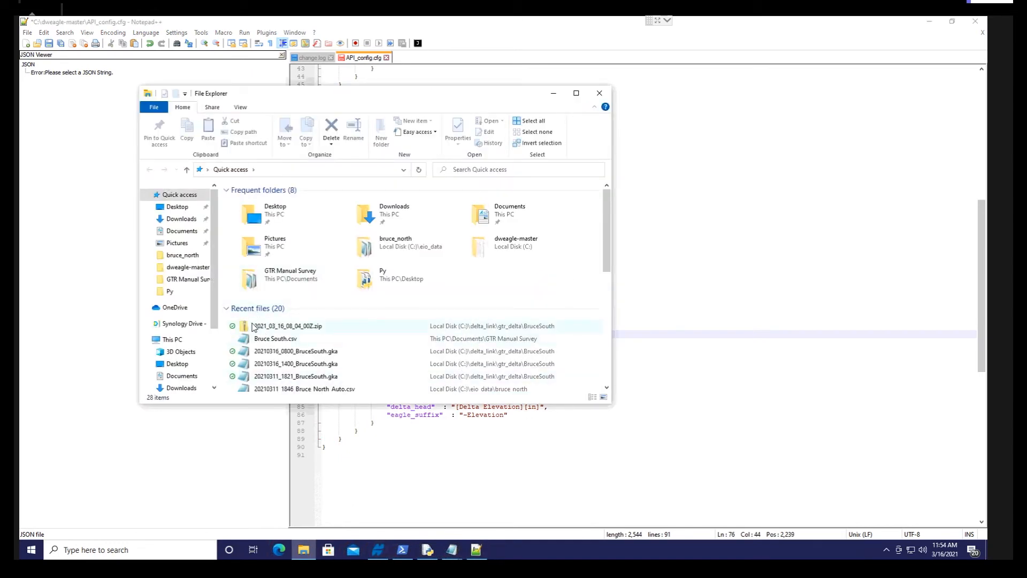
{"action": "left_click", "coordinate": [181, 257]}
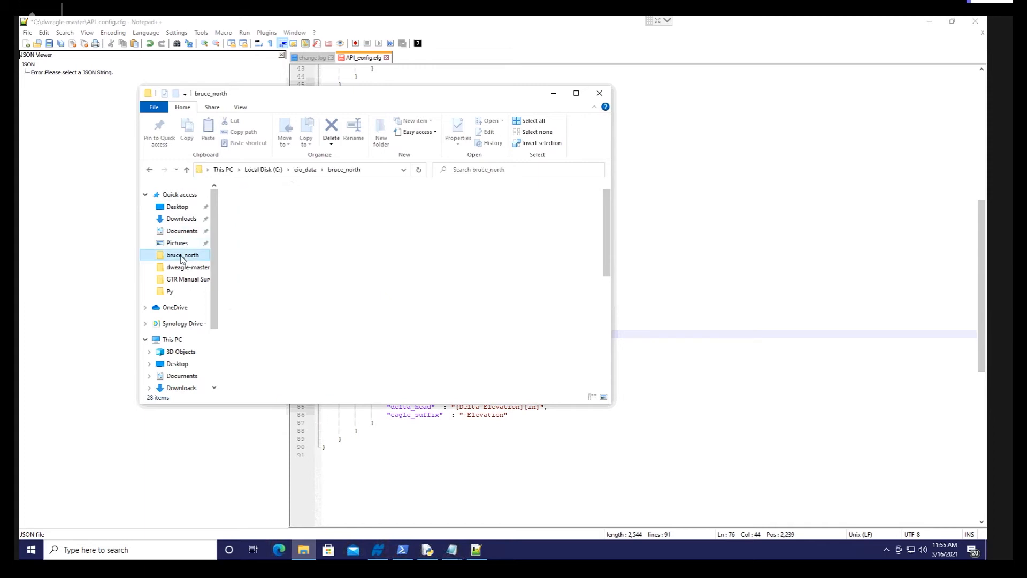
{"action": "left_click", "coordinate": [305, 170]}
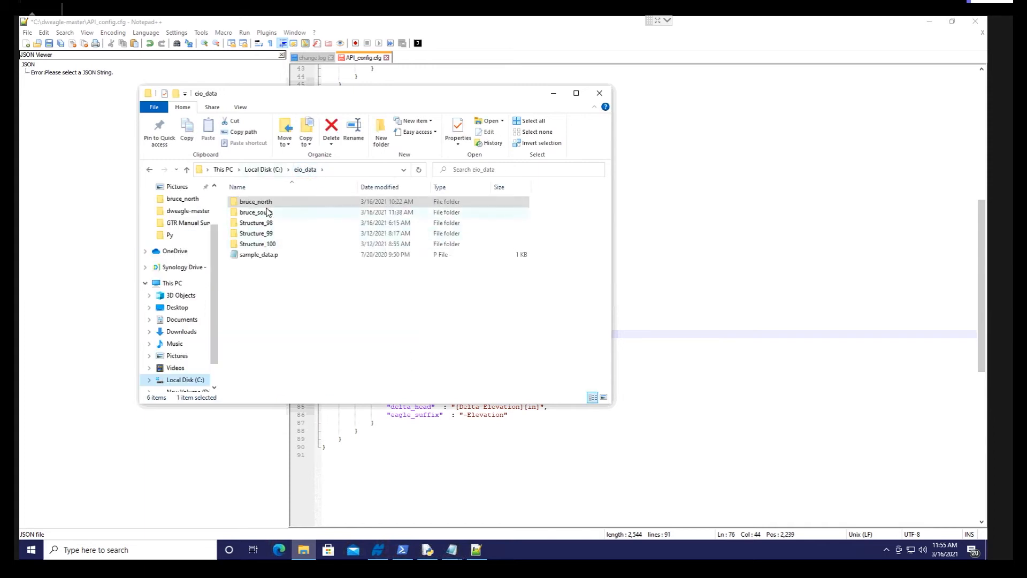
{"action": "double_click", "coordinate": [269, 212]}
{"action": "left_click", "coordinate": [373, 170]}
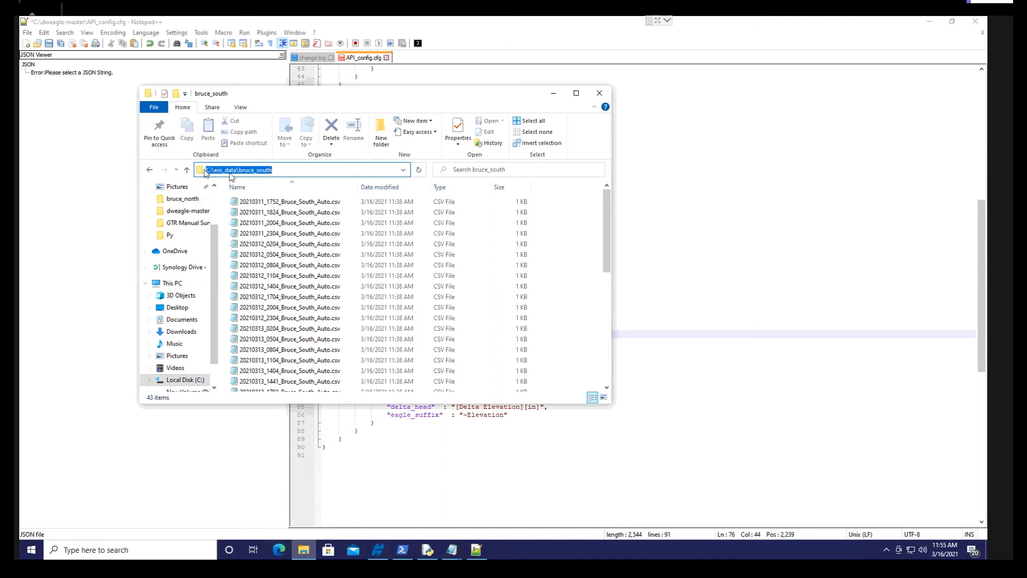
{"action": "left_click", "coordinate": [790, 255]}
{"action": "left_click_drag", "start_coordinate": [438, 294], "coordinate": [549, 296]}
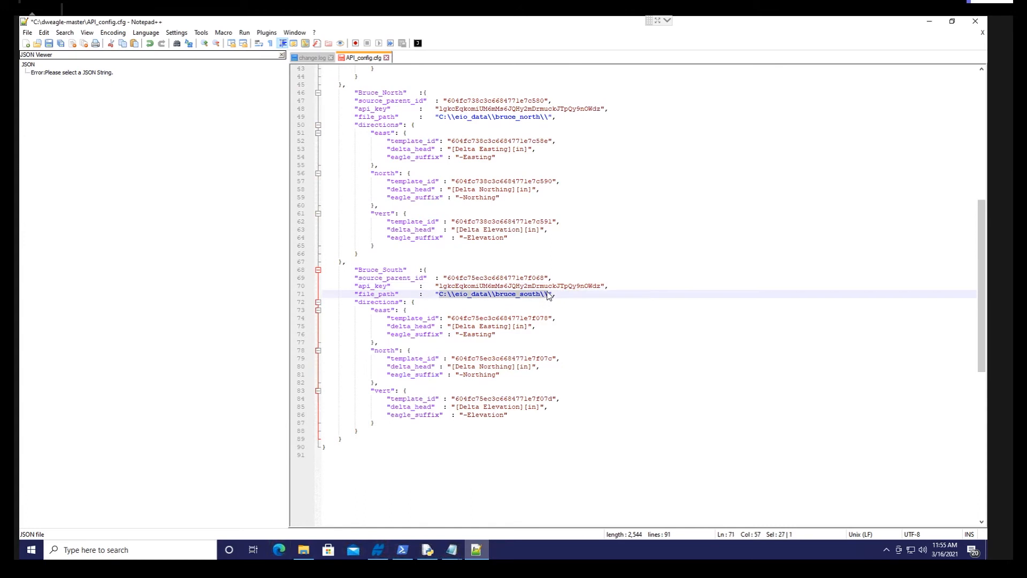
Reduce Bruce_South's file_path to the plain form C:\eio_data\bruce_south, and restore the doubled and trailing backslashes.
{"action": "left_click", "coordinate": [548, 295]}
{"action": "key", "text": "BackSpace"}
{"action": "key", "text": "BackSpace"}
{"action": "left_click", "coordinate": [496, 295]}
{"action": "key", "text": "BackSpace"}
{"action": "left_click", "coordinate": [451, 294]}
{"action": "key", "text": "BackSpace"}
{"action": "key", "text": "Insert"}
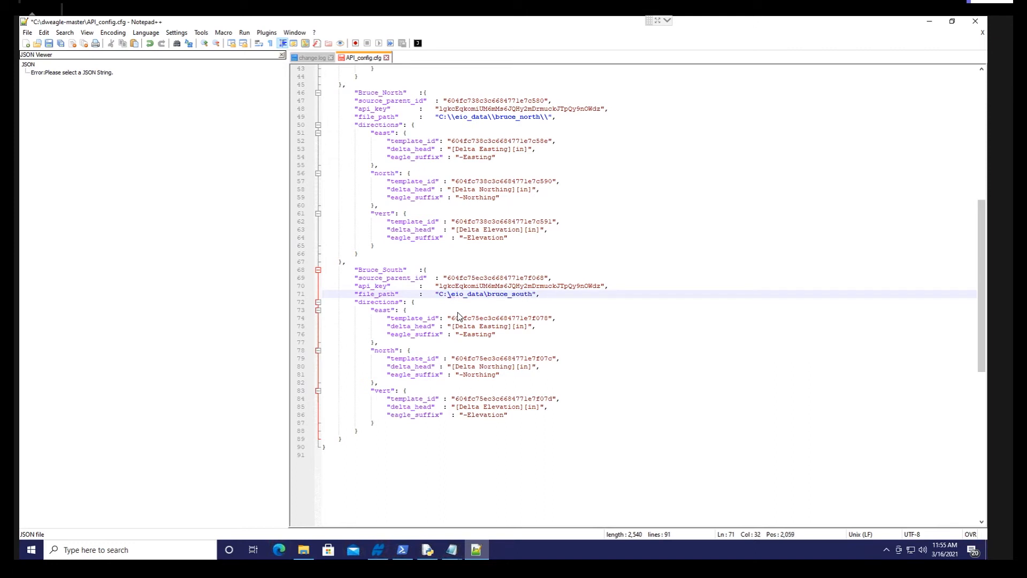
{"action": "type", "text": "\\\\"}
{"action": "type", "text": "\\\\"}
{"action": "left_click", "coordinate": [569, 326]}
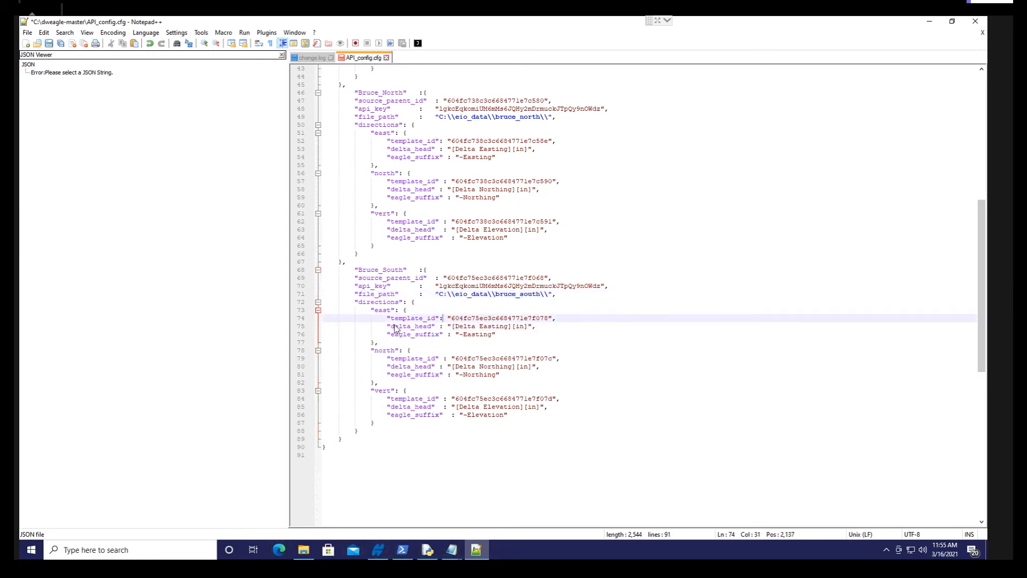
Examine the delta_head and eagle_suffix lines in Bruce_South's east direction.
{"action": "left_click_drag", "start_coordinate": [387, 326], "coordinate": [317, 325]}
{"action": "left_click", "coordinate": [495, 343]}
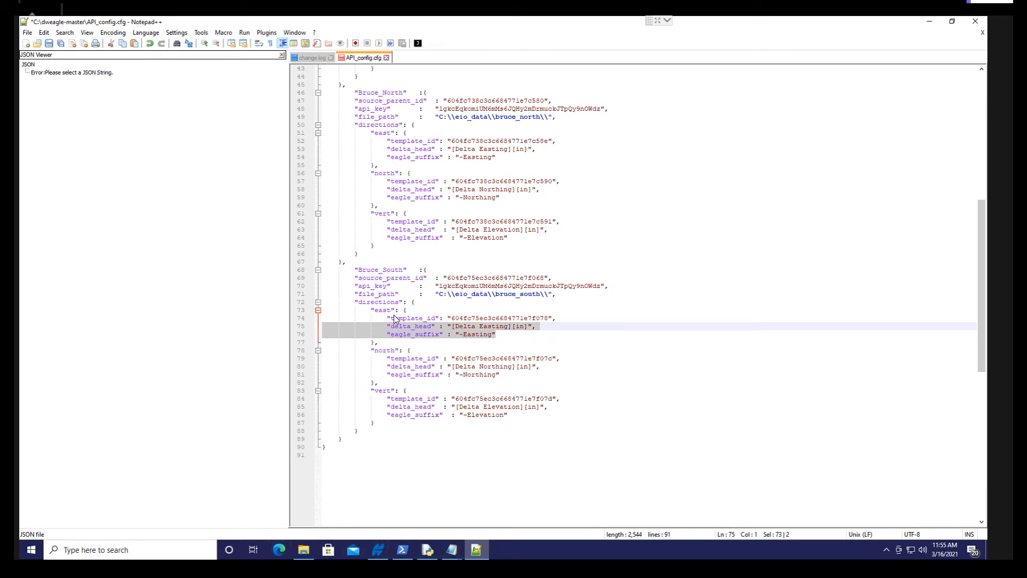
{"action": "double_click", "coordinate": [532, 327]}
{"action": "left_click_drag", "start_coordinate": [508, 329], "coordinate": [443, 330]}
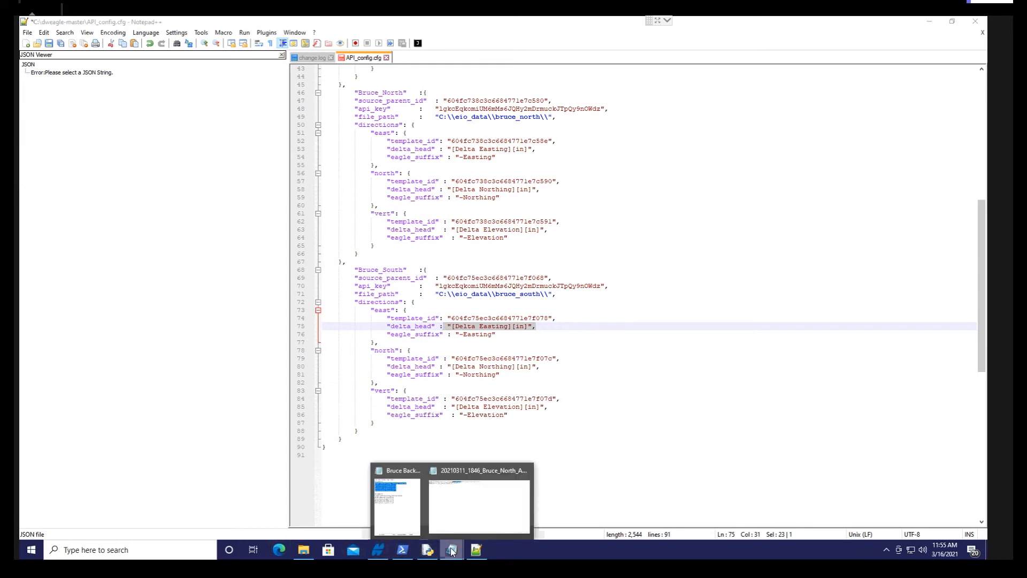
Open 20210311_1752_Bruce_South_Auto.csv from the bruce_south folder beside the config and compare its Delta Easting and Delta Northing headers with Bruce_South's delta_head values.
{"action": "left_click", "coordinate": [305, 552]}
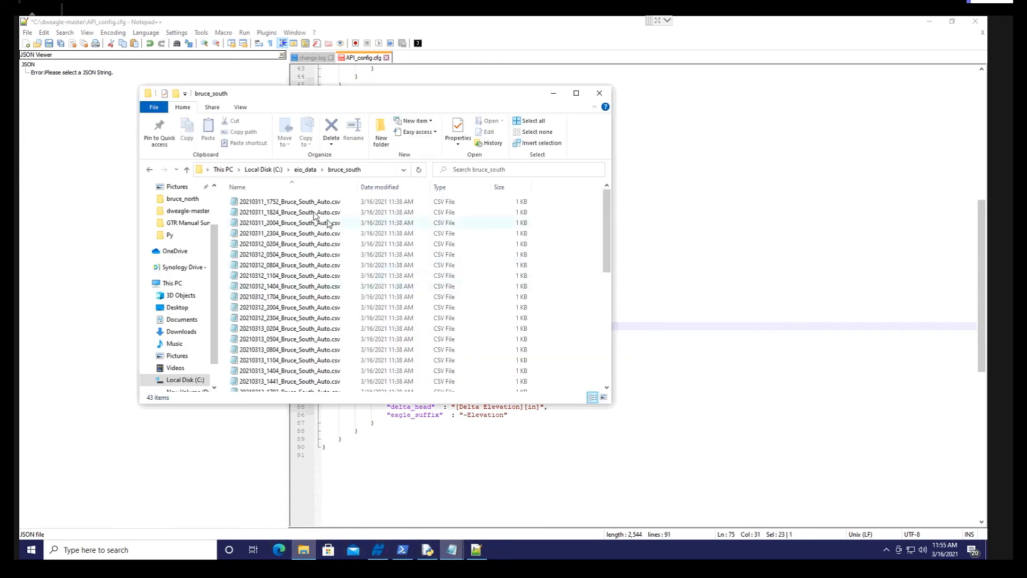
{"action": "left_click", "coordinate": [300, 204]}
{"action": "double_click", "coordinate": [300, 205]}
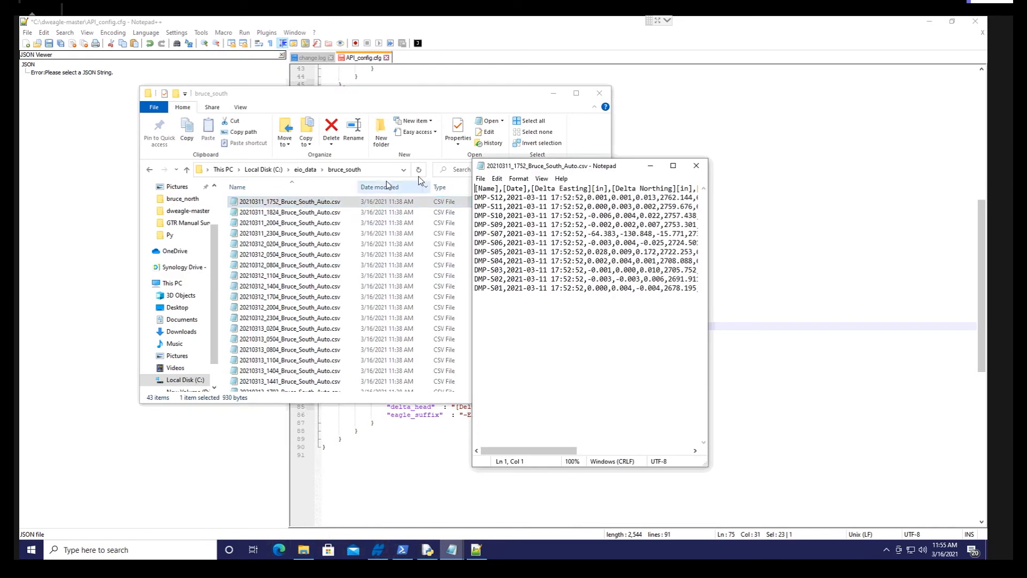
{"action": "left_click", "coordinate": [679, 164]}
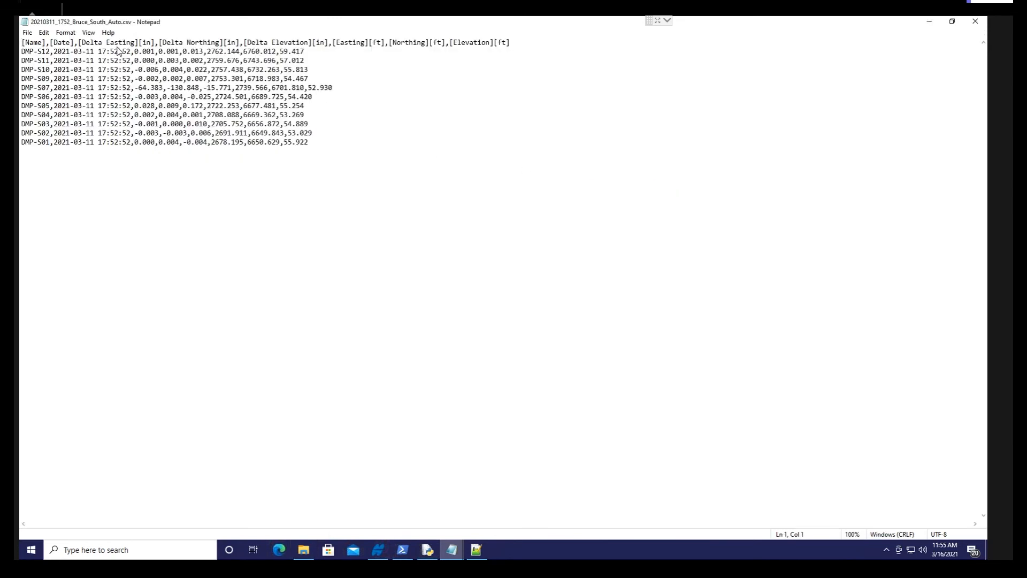
{"action": "left_click_drag", "start_coordinate": [182, 21], "coordinate": [813, 167]}
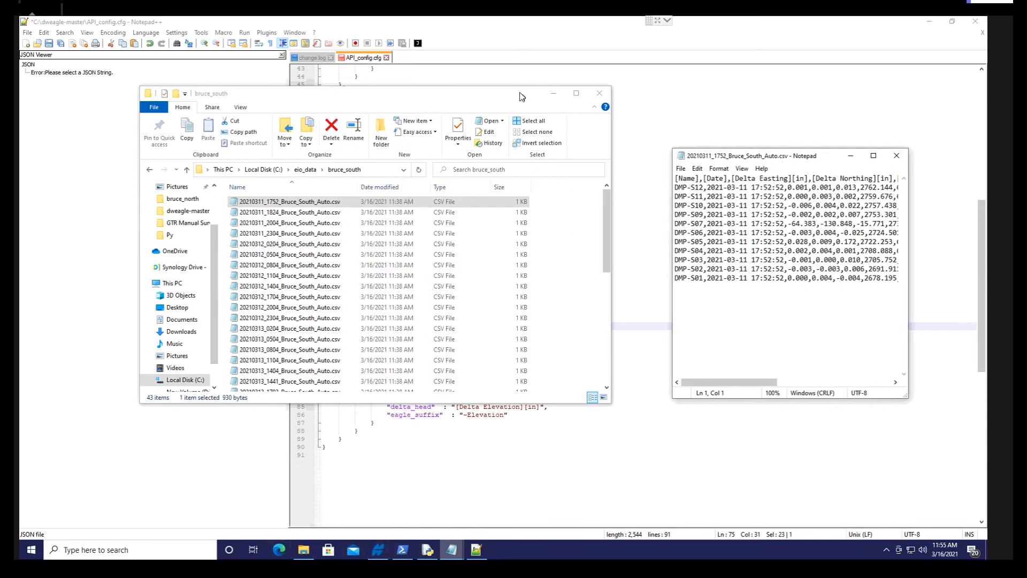
{"action": "left_click", "coordinate": [554, 93]}
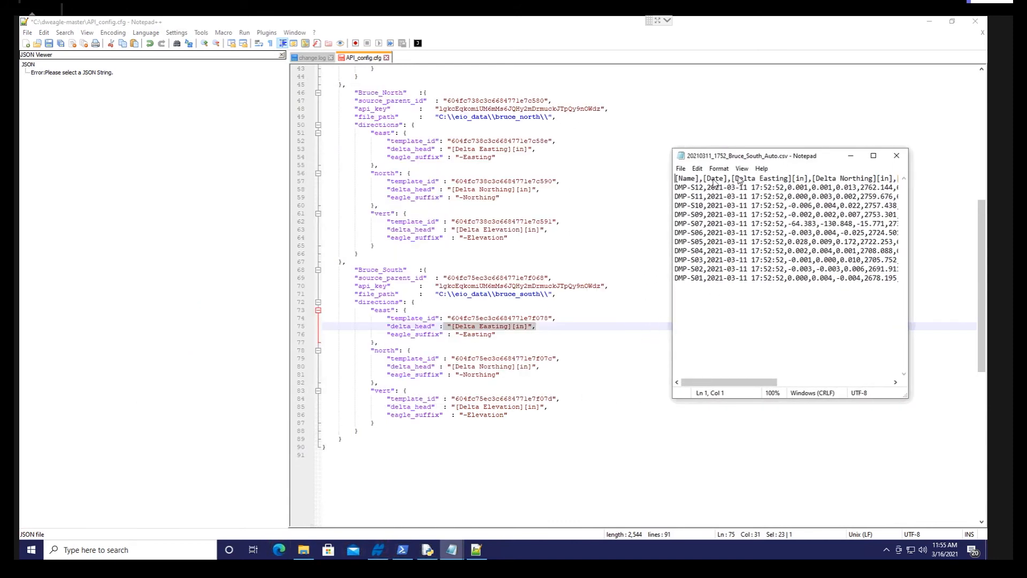
{"action": "left_click_drag", "start_coordinate": [731, 178], "coordinate": [812, 182]}
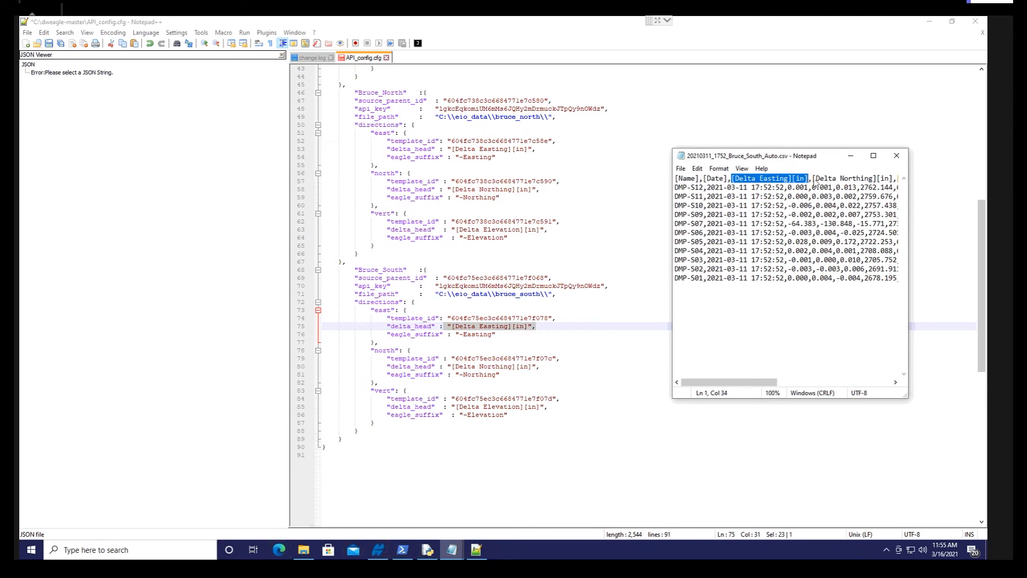
{"action": "left_click_drag", "start_coordinate": [812, 178], "coordinate": [895, 180]}
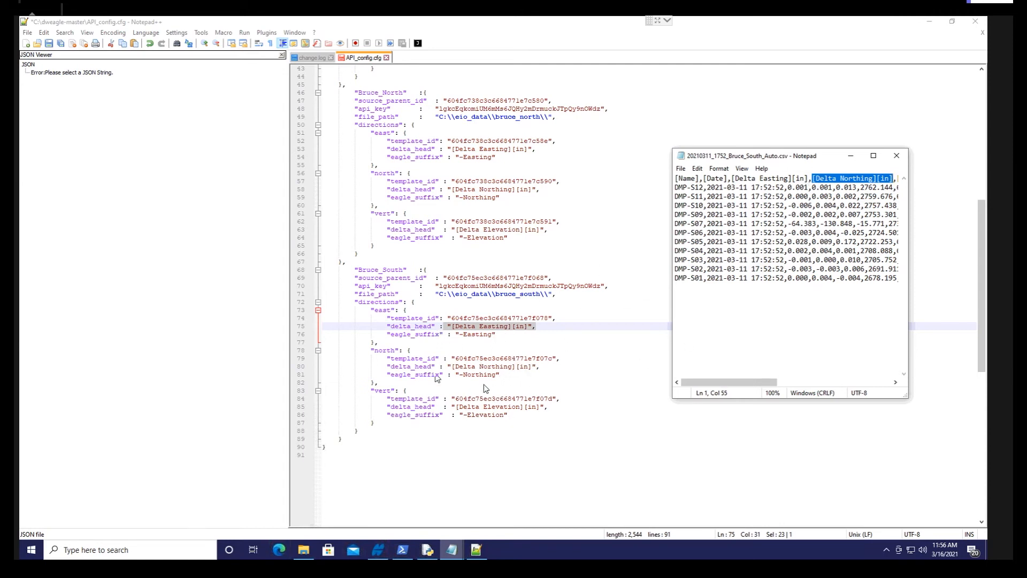
Review the eagle_suffix values of Bruce_South's east, north and vert directions.
{"action": "left_click", "coordinate": [458, 335]}
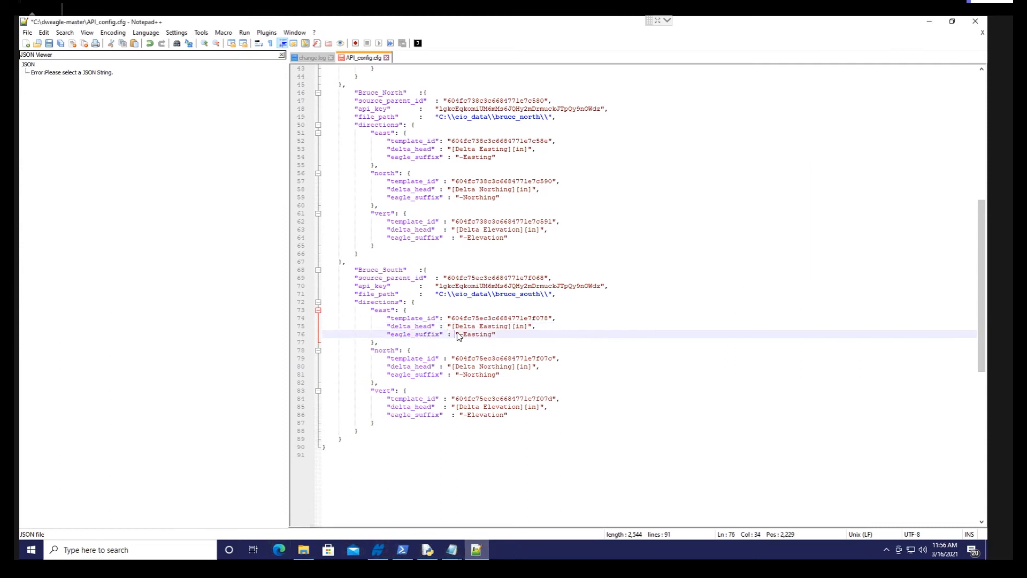
{"action": "left_click_drag", "start_coordinate": [458, 334], "coordinate": [492, 335]}
{"action": "left_click", "coordinate": [461, 336]}
{"action": "left_click_drag", "start_coordinate": [464, 335], "coordinate": [497, 335]}
{"action": "left_click", "coordinate": [467, 376]}
{"action": "left_click", "coordinate": [465, 416]}
{"action": "left_click", "coordinate": [495, 444]}
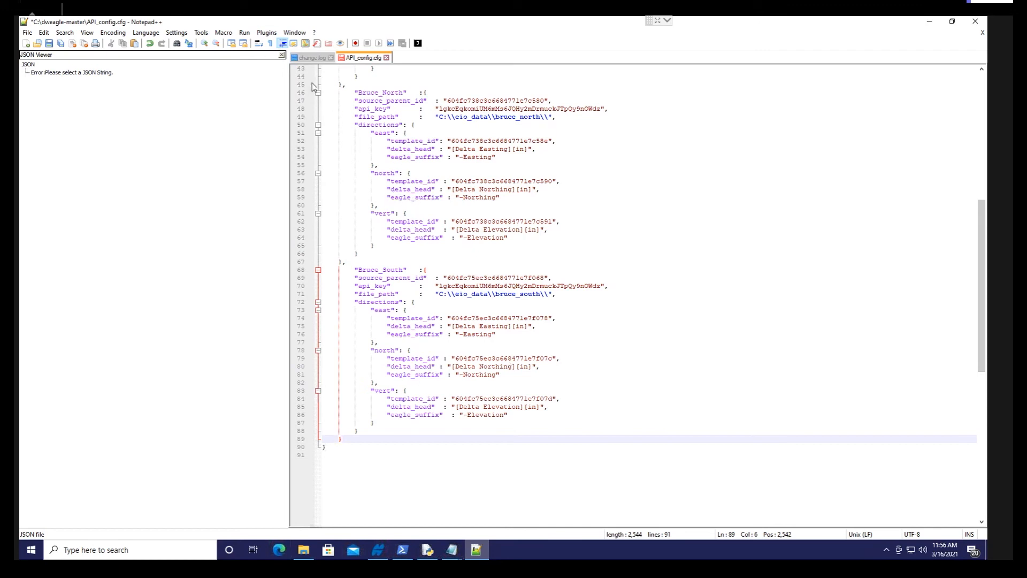
Check the config's structure with the JSON Viewer plugin, expanding Bruce_South down to its east, north and vert directions.
{"action": "left_click", "coordinate": [267, 33]}
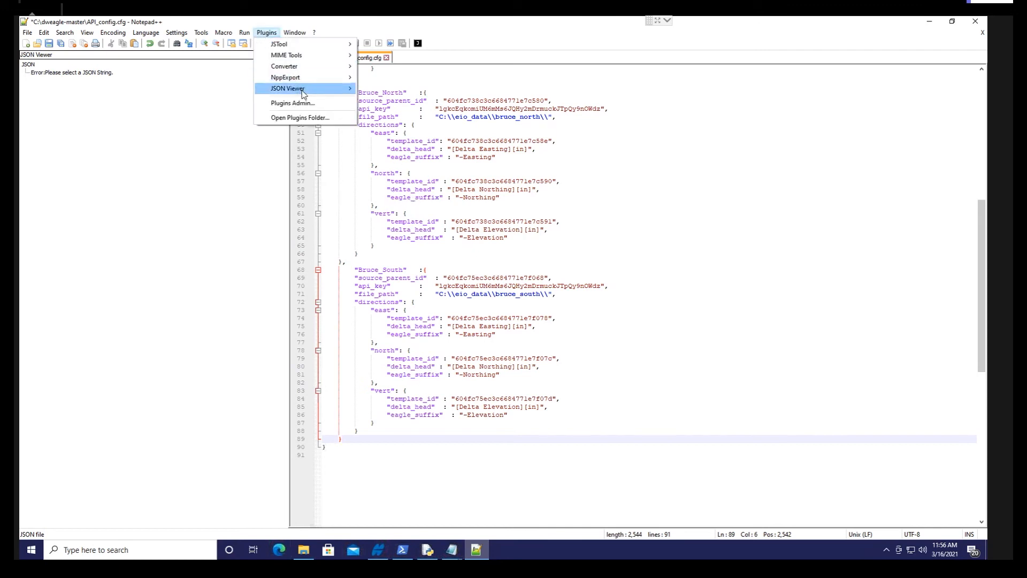
{"action": "mouse_move", "coordinate": [302, 90]}
{"action": "left_click", "coordinate": [374, 89]}
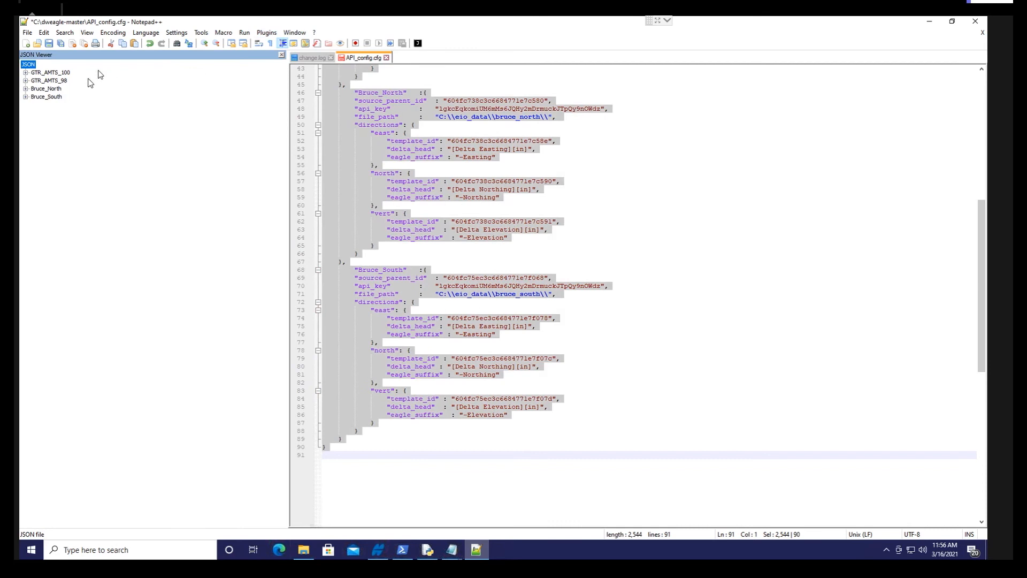
{"action": "left_click", "coordinate": [25, 97]}
{"action": "left_click", "coordinate": [36, 130]}
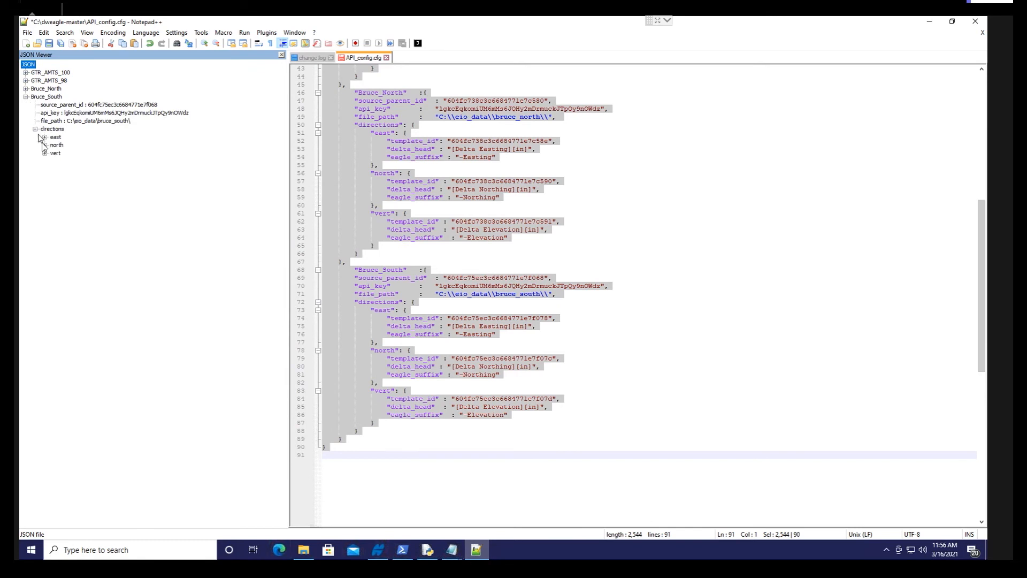
{"action": "left_click", "coordinate": [45, 146]}
{"action": "left_click", "coordinate": [45, 137]}
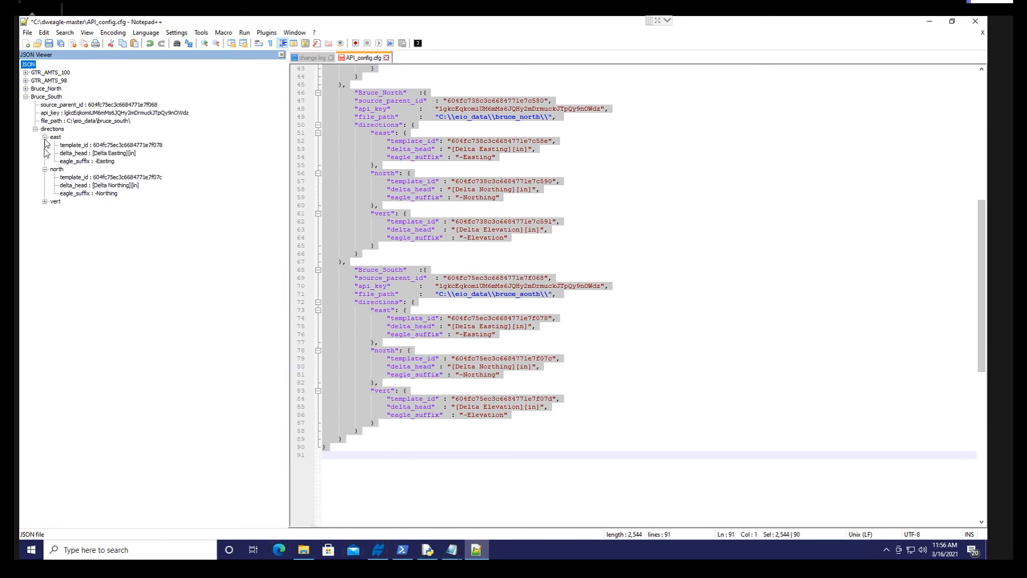
{"action": "left_click", "coordinate": [45, 202]}
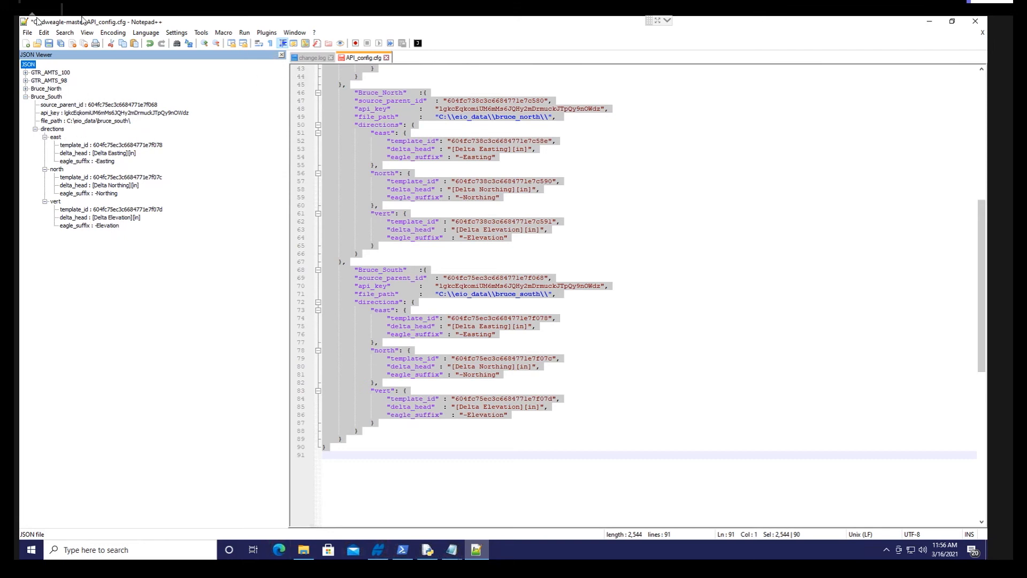
Close the CSV file, arrange the DW eagle log window beside the restored editor, and save API_config.cfg.
{"action": "left_click_drag", "start_coordinate": [416, 23], "coordinate": [338, 70]}
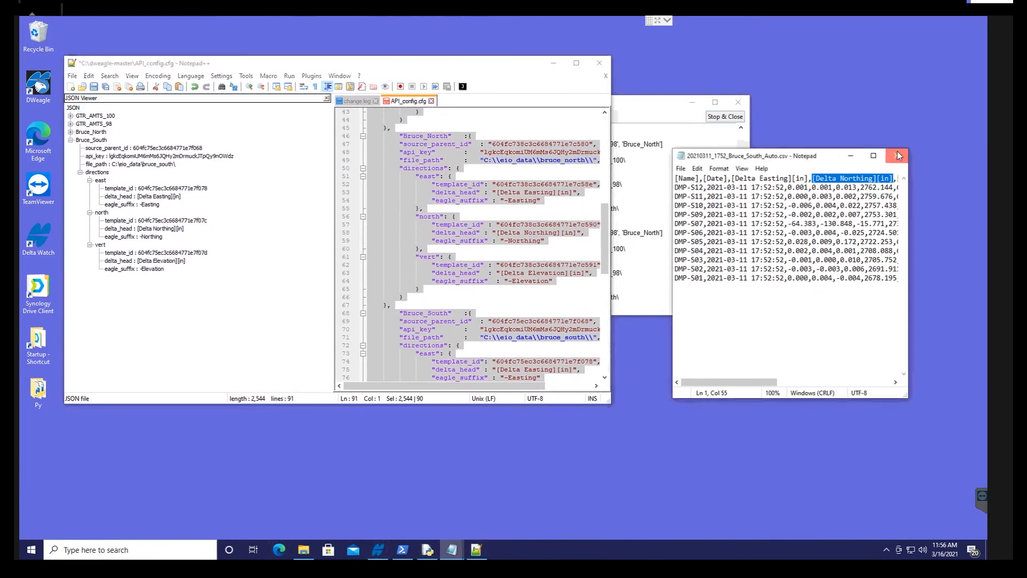
{"action": "left_click", "coordinate": [896, 156]}
{"action": "left_click_drag", "start_coordinate": [677, 103], "coordinate": [877, 110]}
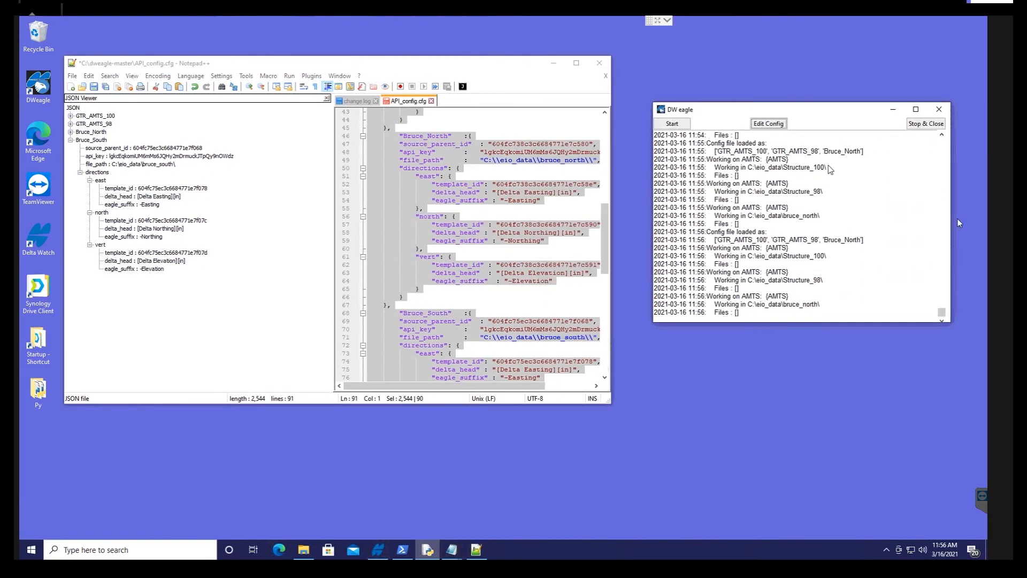
{"action": "left_click", "coordinate": [94, 87]}
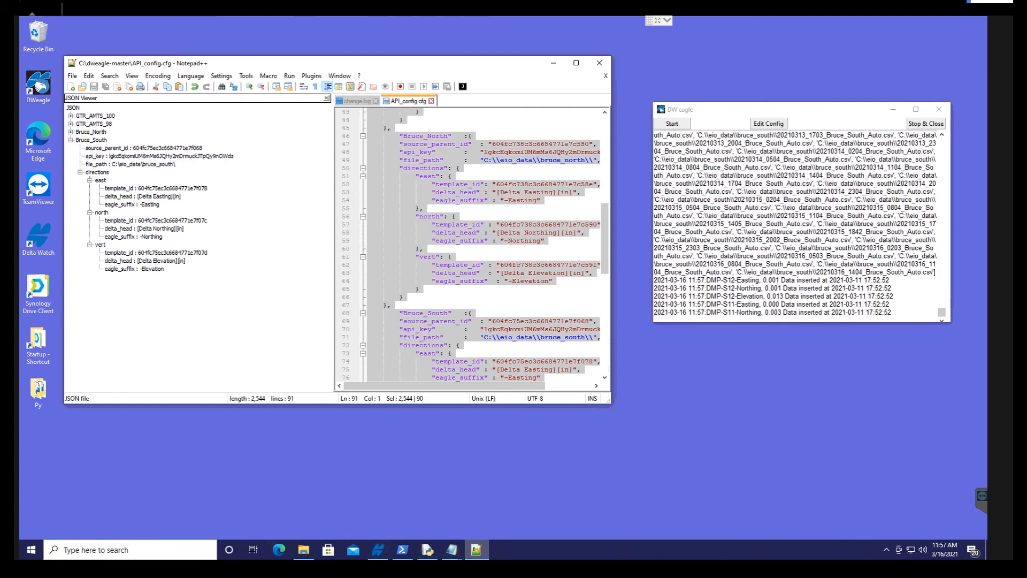
Switch to eagle.io in the browser and examine the values and latest data times of the BruceSouth Text File Source parameters.
{"action": "left_click", "coordinate": [875, 268]}
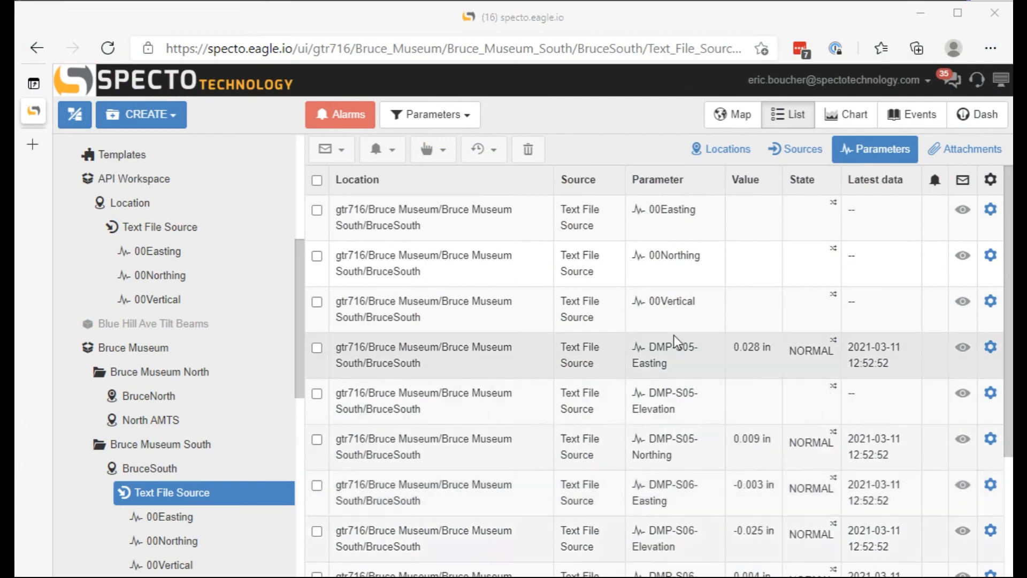
{"action": "scroll", "coordinate": [754, 381], "scroll_direction": "down", "scroll_amount": 1}
{"action": "scroll", "coordinate": [869, 357], "scroll_direction": "down", "scroll_amount": 3}
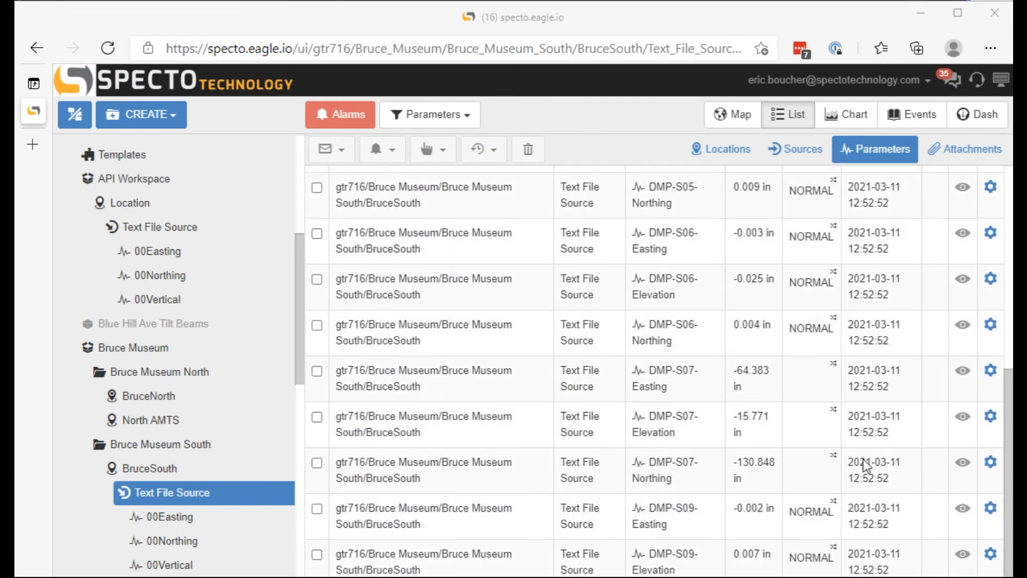
{"action": "scroll", "coordinate": [862, 459], "scroll_direction": "down", "scroll_amount": 2}
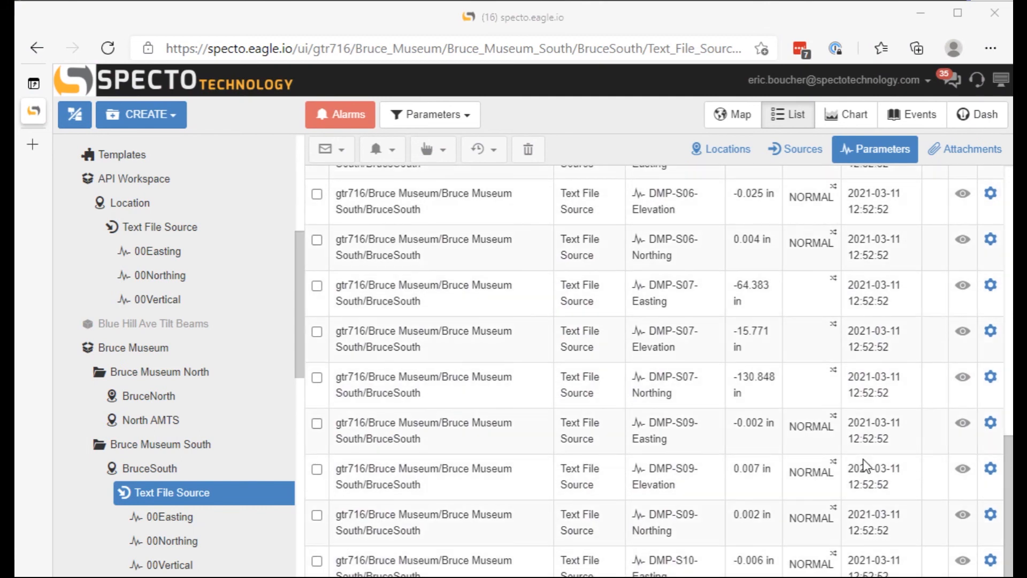
{"action": "scroll", "coordinate": [865, 464], "scroll_direction": "down", "scroll_amount": 5}
{"action": "scroll", "coordinate": [863, 459], "scroll_direction": "up", "scroll_amount": 20}
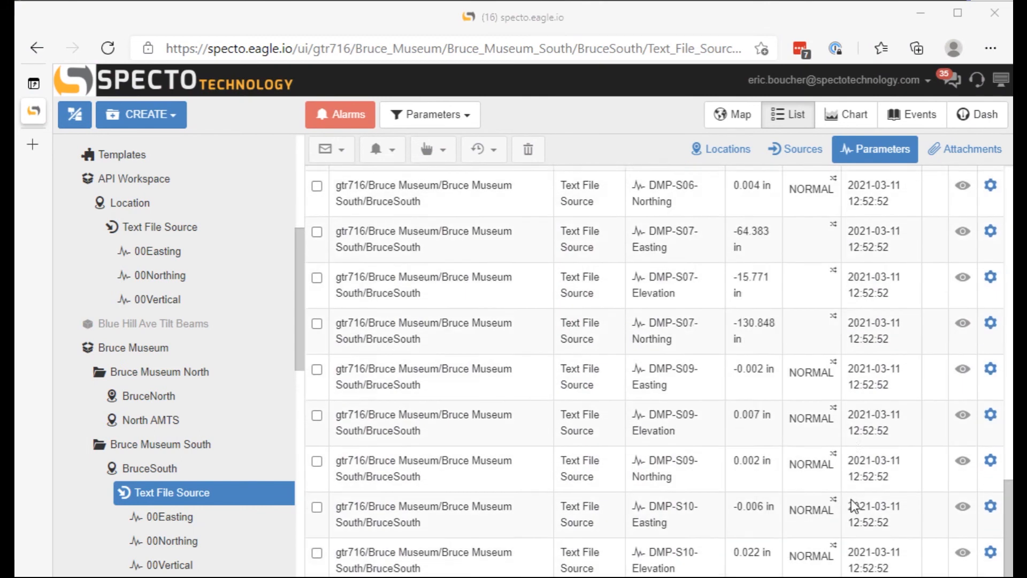
{"action": "scroll", "coordinate": [852, 499], "scroll_direction": "up", "scroll_amount": 5}
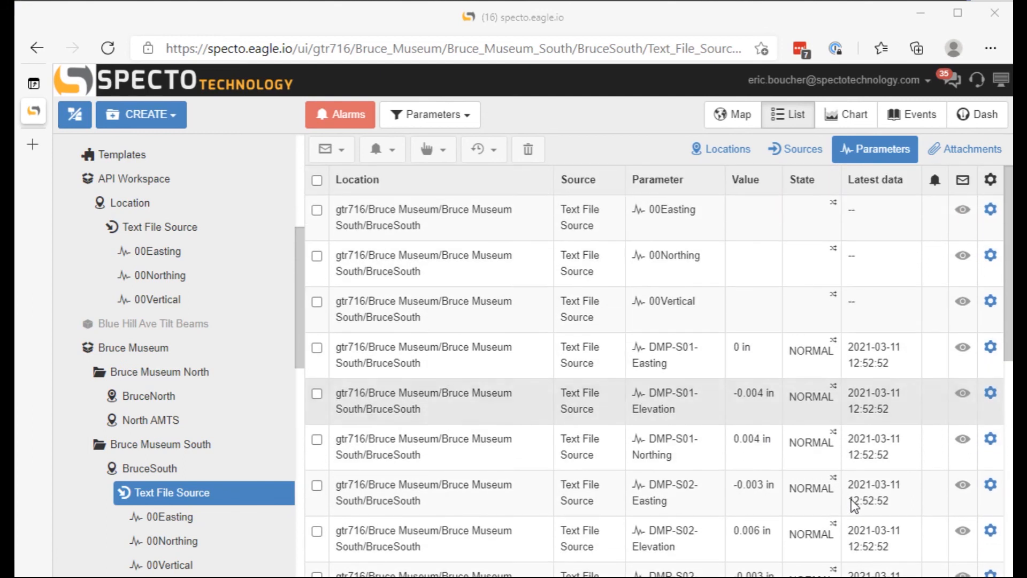